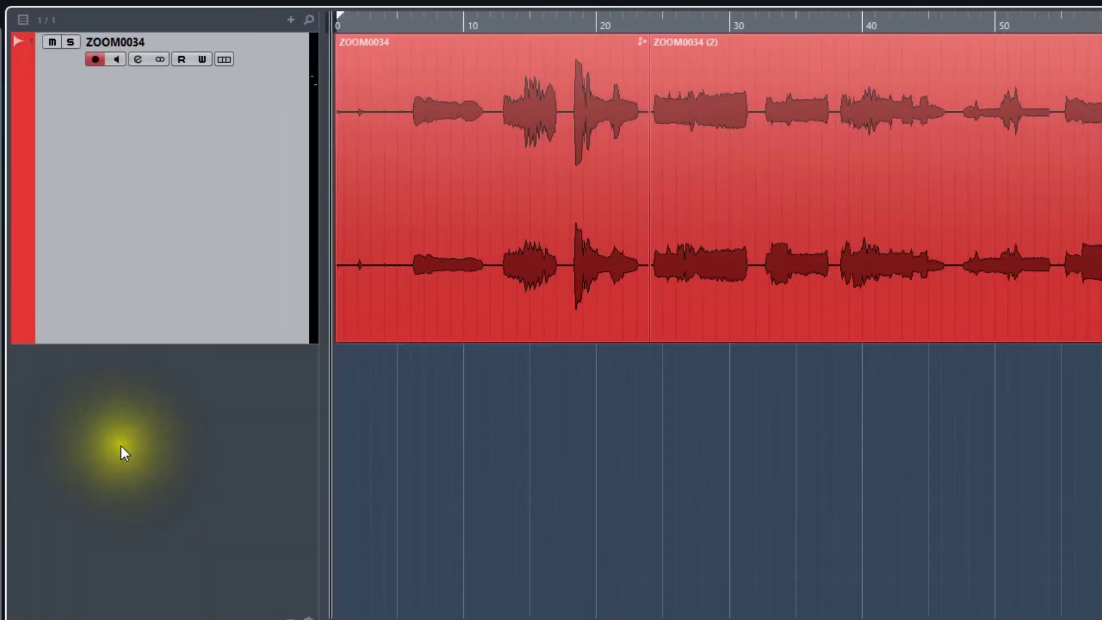
# Add one instrument track using Padshop, routed to Stereo Out, and move the plug-in window clear of the tracks
pyautogui.rightClick(121, 448)
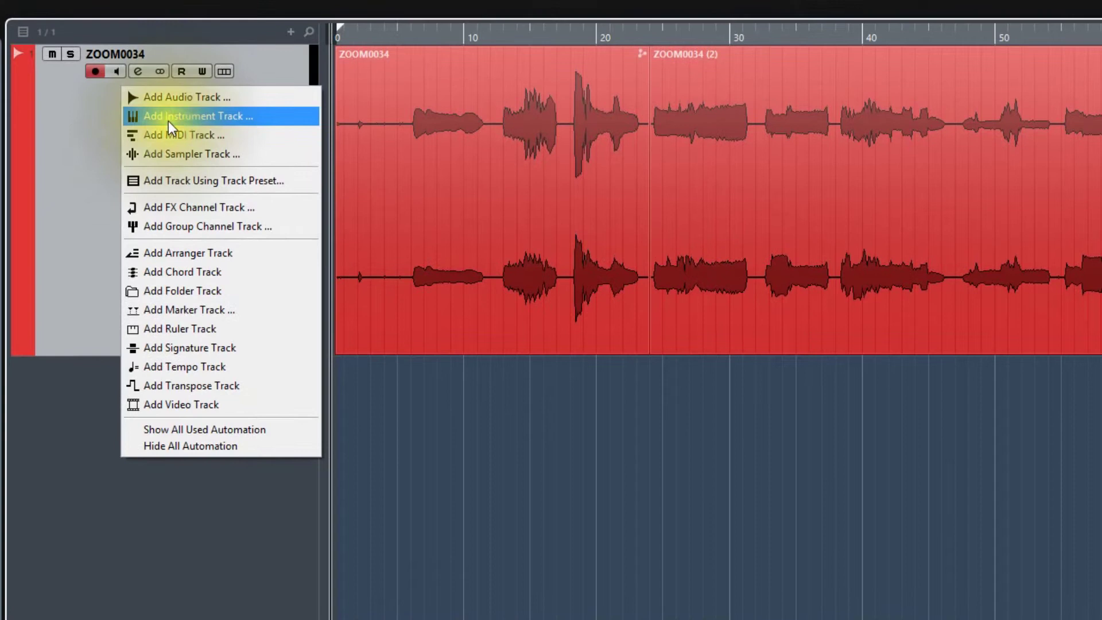
pyautogui.click(167, 122)
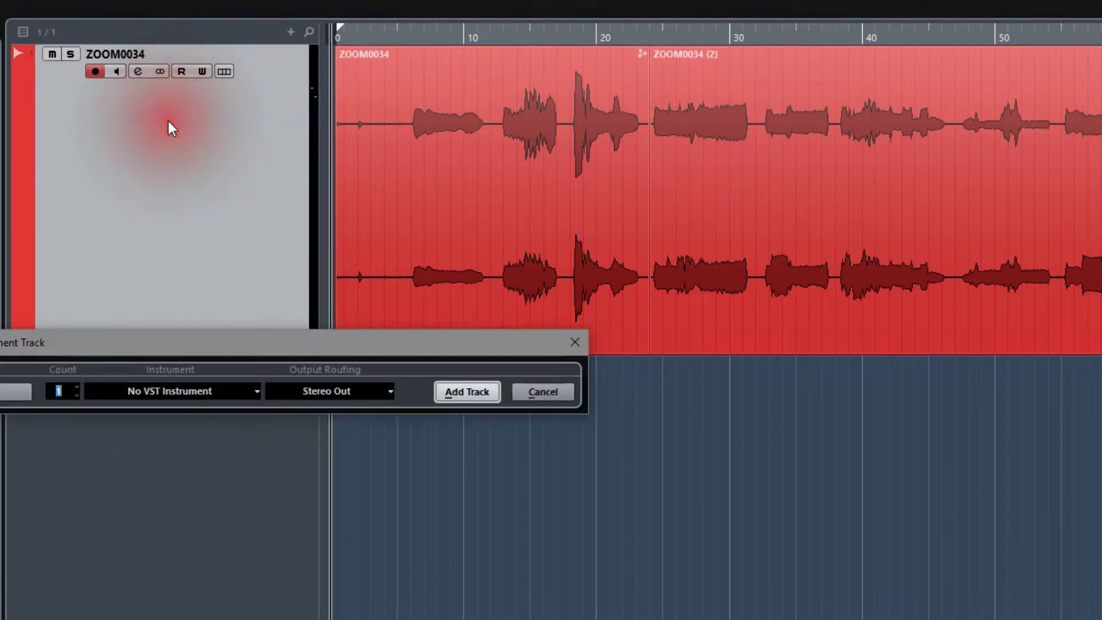
pyautogui.click(259, 391)
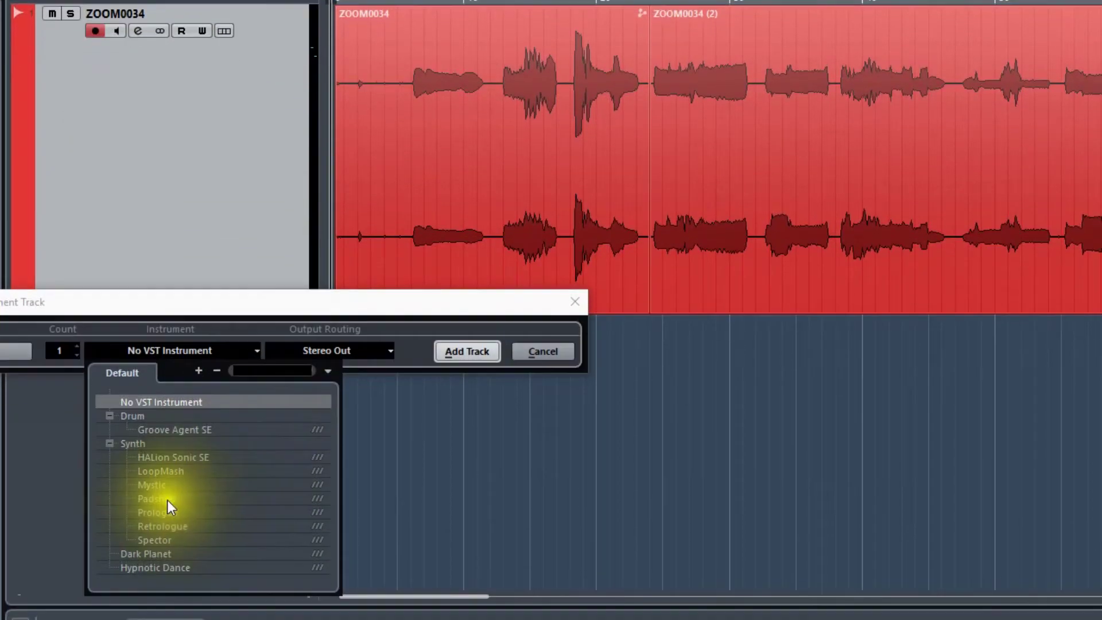
pyautogui.click(167, 529)
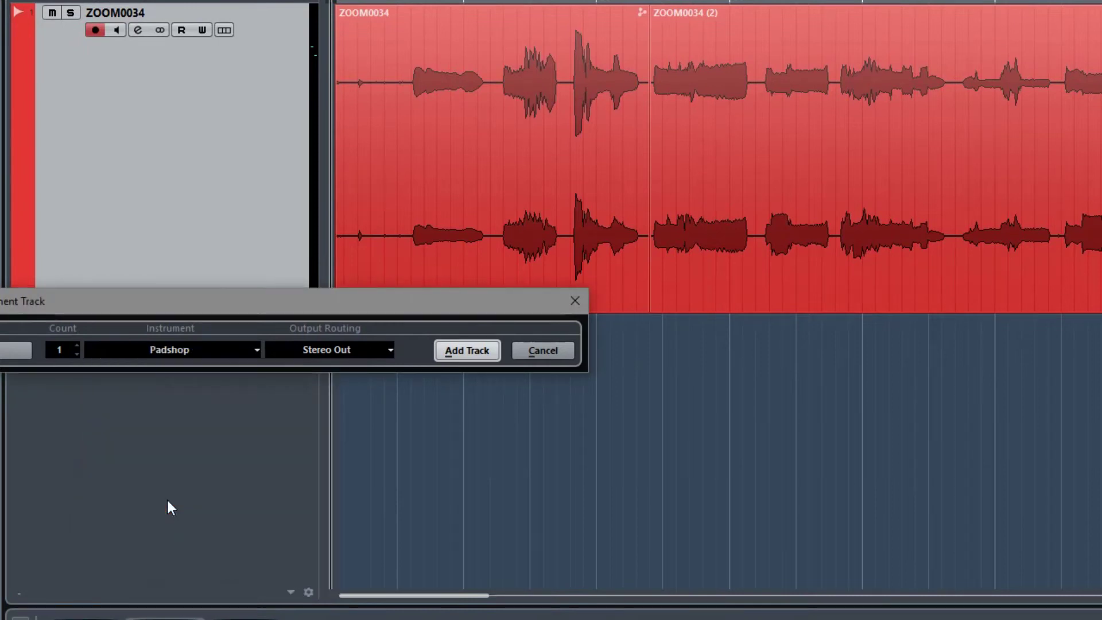
pyautogui.click(469, 355)
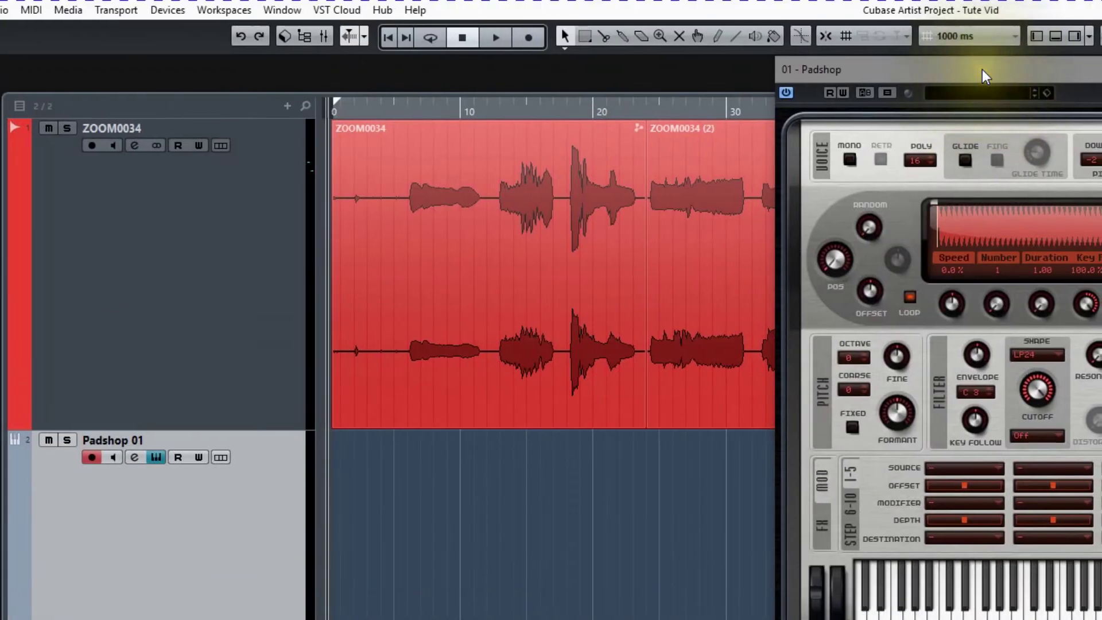
pyautogui.moveTo(983, 71); pyautogui.dragTo(932, 604)
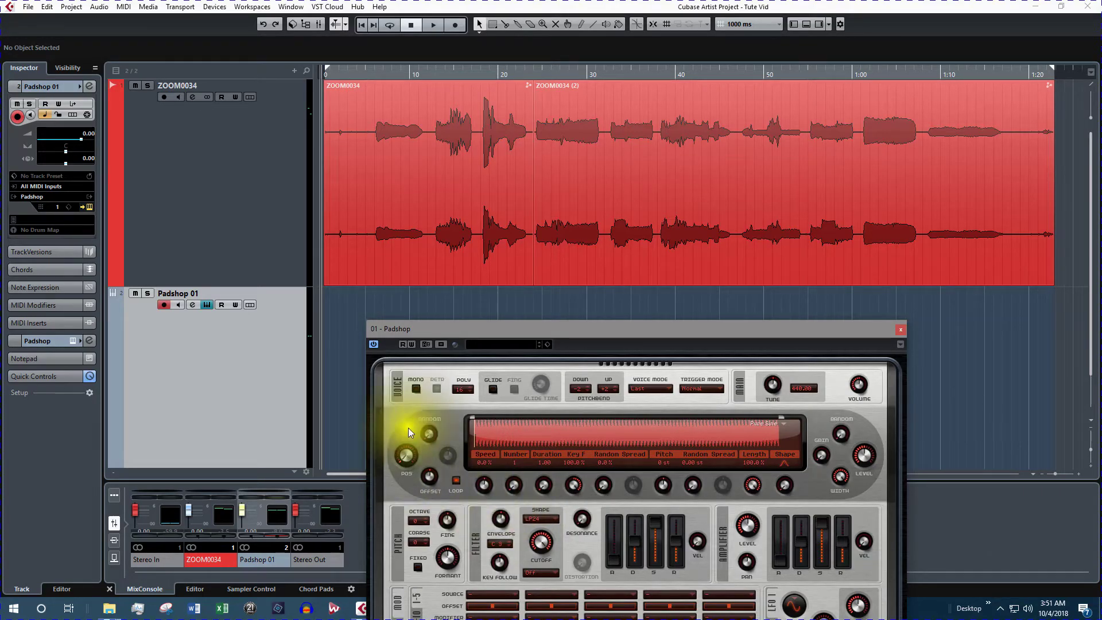
# Change the Padshop 01 track's colour to yellow-orange
pyautogui.click(224, 381)
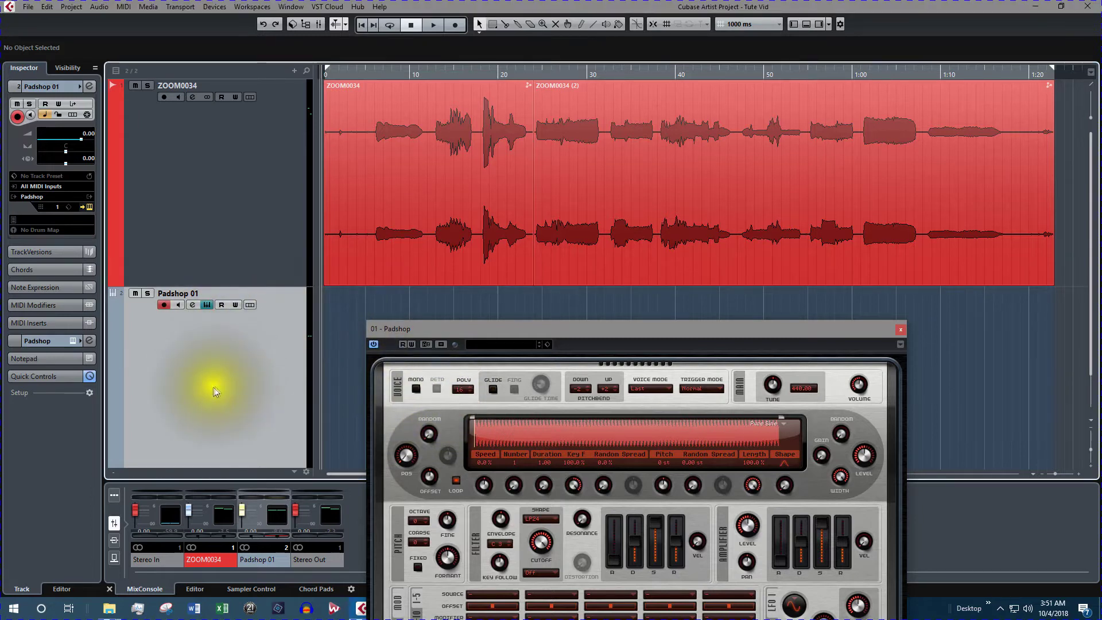
pyautogui.click(72, 87)
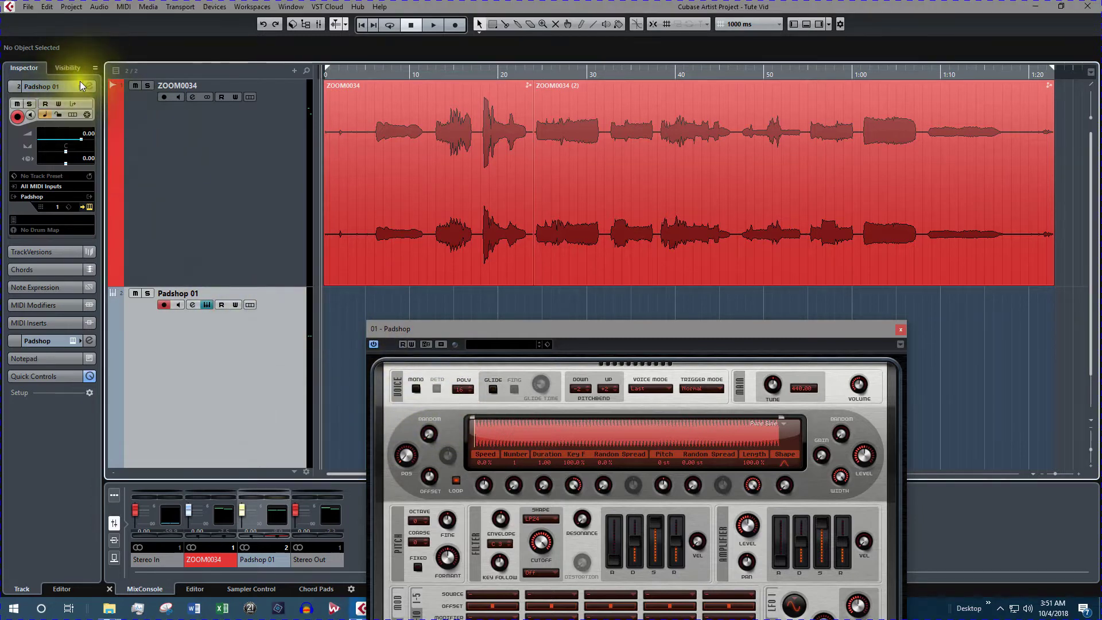
pyautogui.click(80, 86)
pyautogui.click(133, 88)
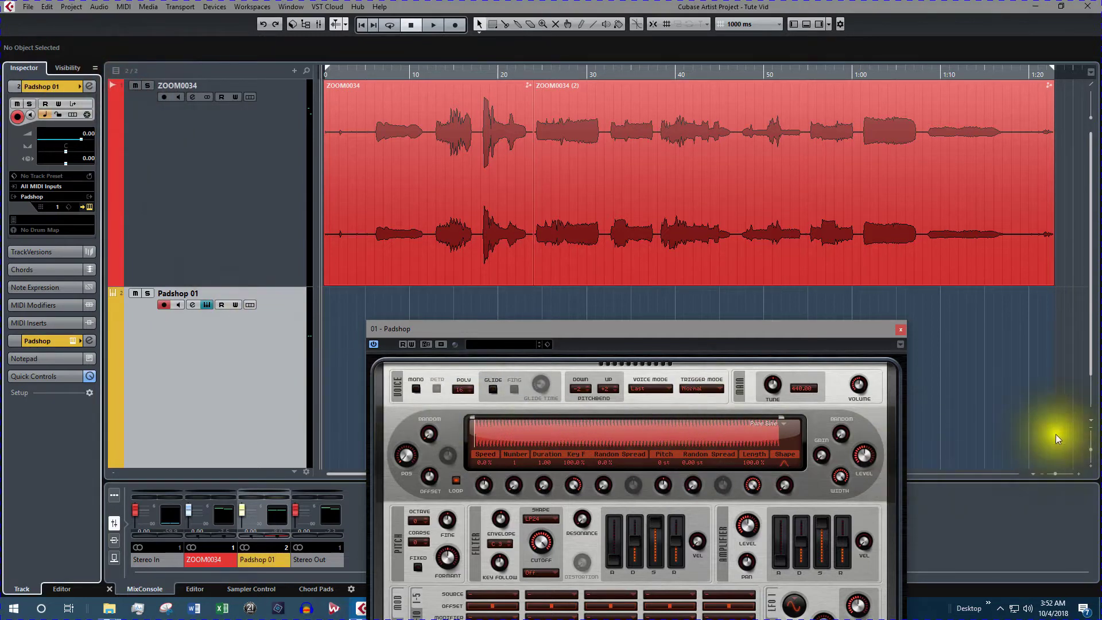
# Rearrange the workspace by shrinking the track heights, enlarging the mixer area and repositioning the Padshop window
pyautogui.click(1091, 419)
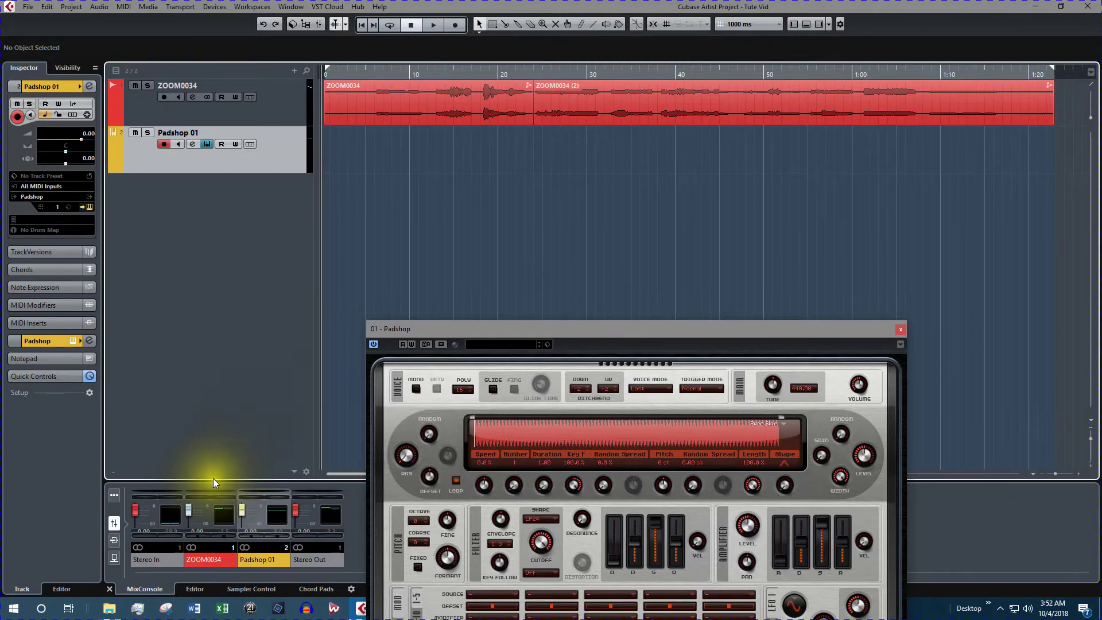
pyautogui.moveTo(211, 479); pyautogui.dragTo(204, 361)
pyautogui.moveTo(612, 328); pyautogui.dragTo(761, 171)
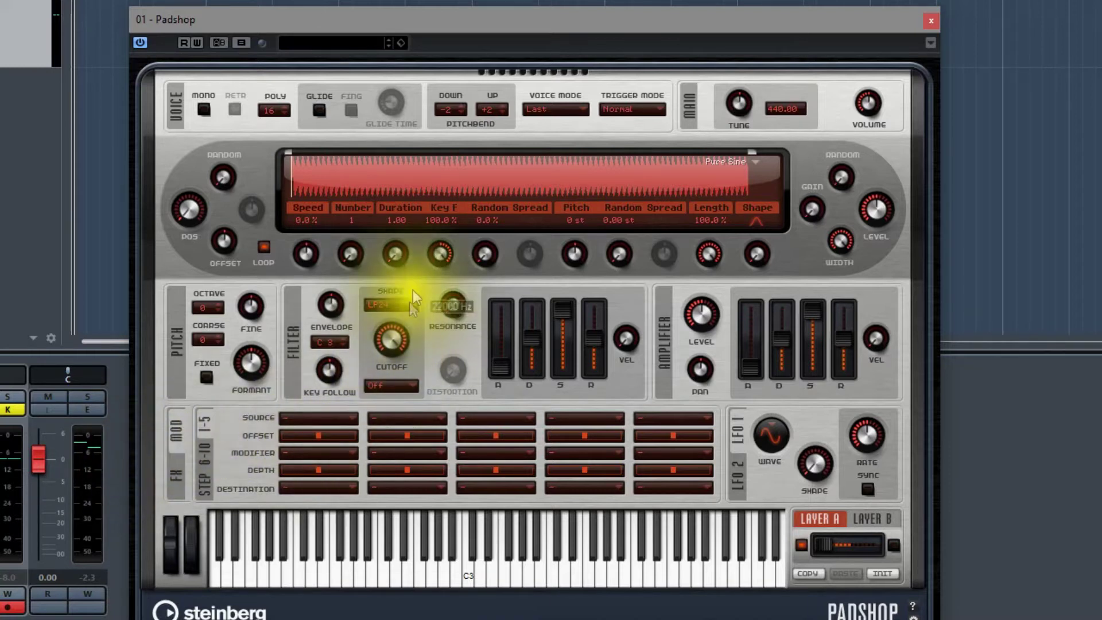
# Load the Abyssal Choir preset into Padshop
pyautogui.click(429, 167)
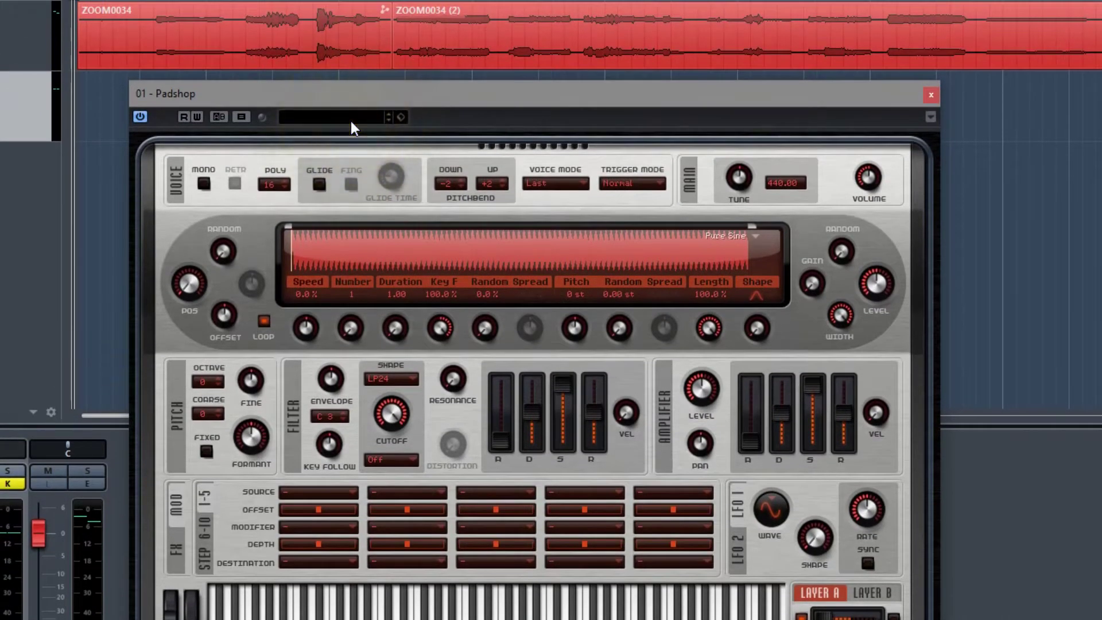
pyautogui.click(350, 122)
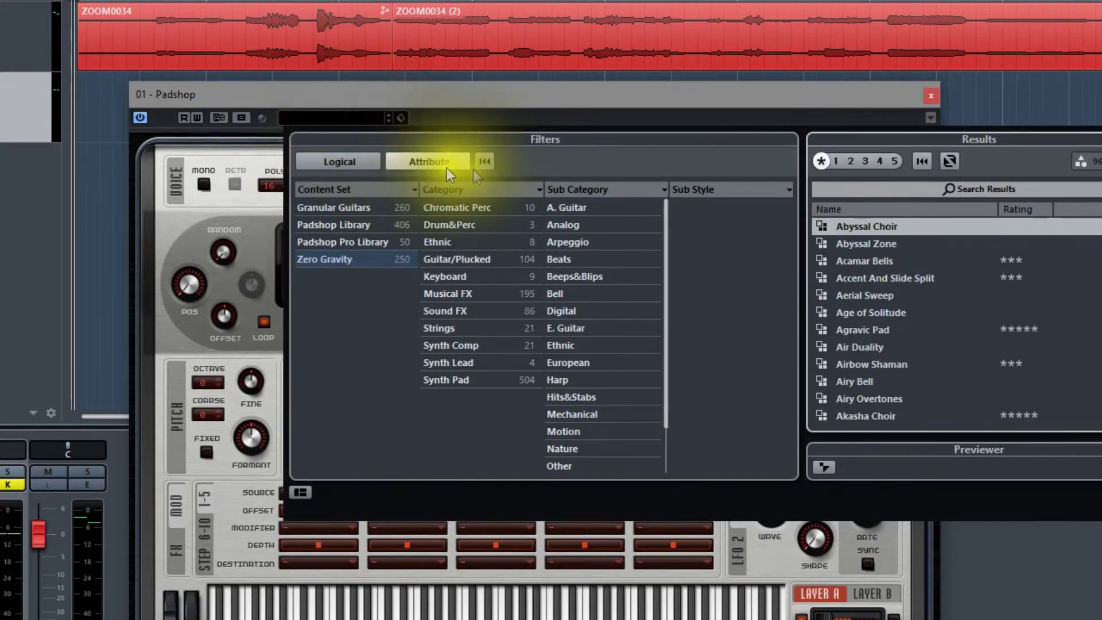
pyautogui.click(896, 225)
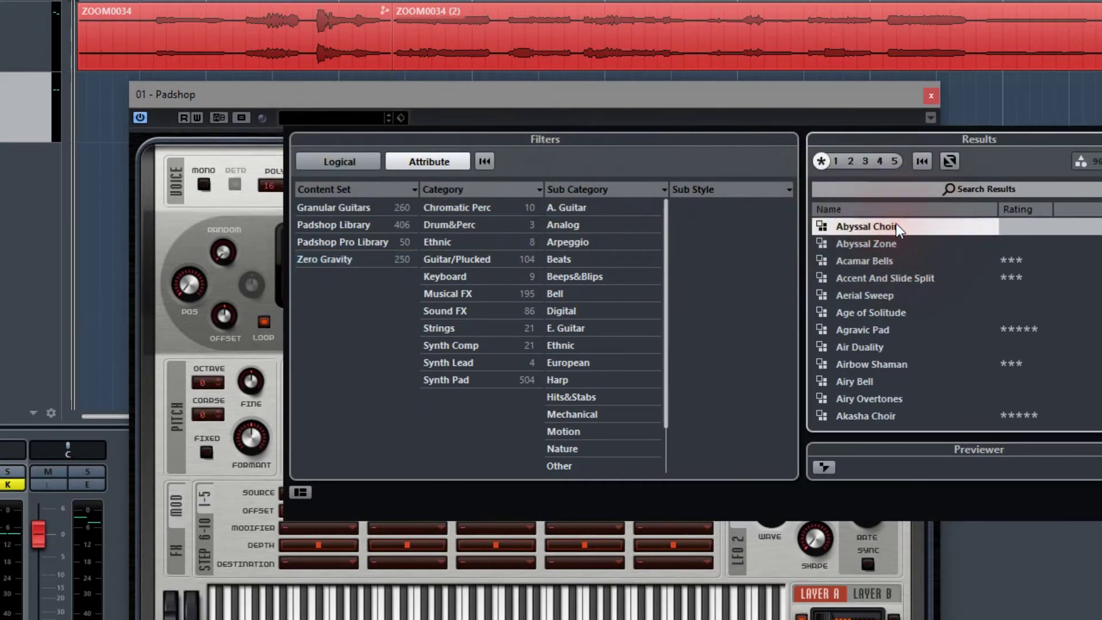
pyautogui.doubleClick(897, 226)
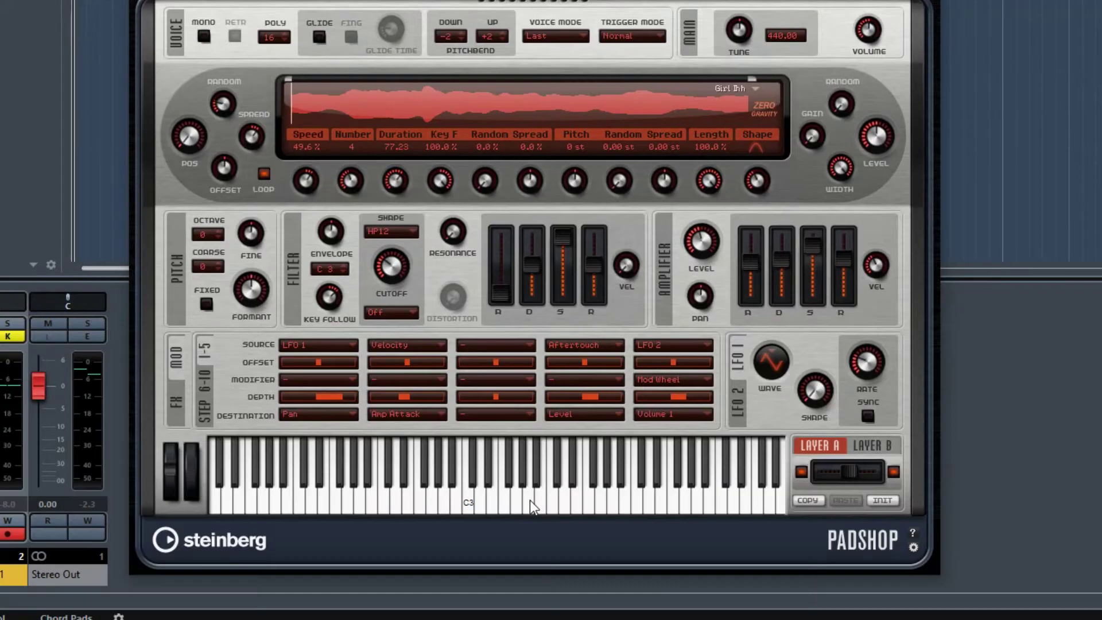
# Audition low notes on Padshop's keyboard, first alone and then against the playing ZOOM0034 recording
pyautogui.moveTo(529, 500)
pyautogui.mouseDown()
pyautogui.moveTo(223, 487)
pyautogui.moveTo(567, 510)
pyautogui.moveTo(567, 497)
pyautogui.mouseUp()
pyautogui.moveTo(455, 493)
pyautogui.mouseDown()
pyautogui.moveTo(473, 494)
pyautogui.moveTo(454, 502)
pyautogui.moveTo(426, 492)
pyautogui.mouseUp()
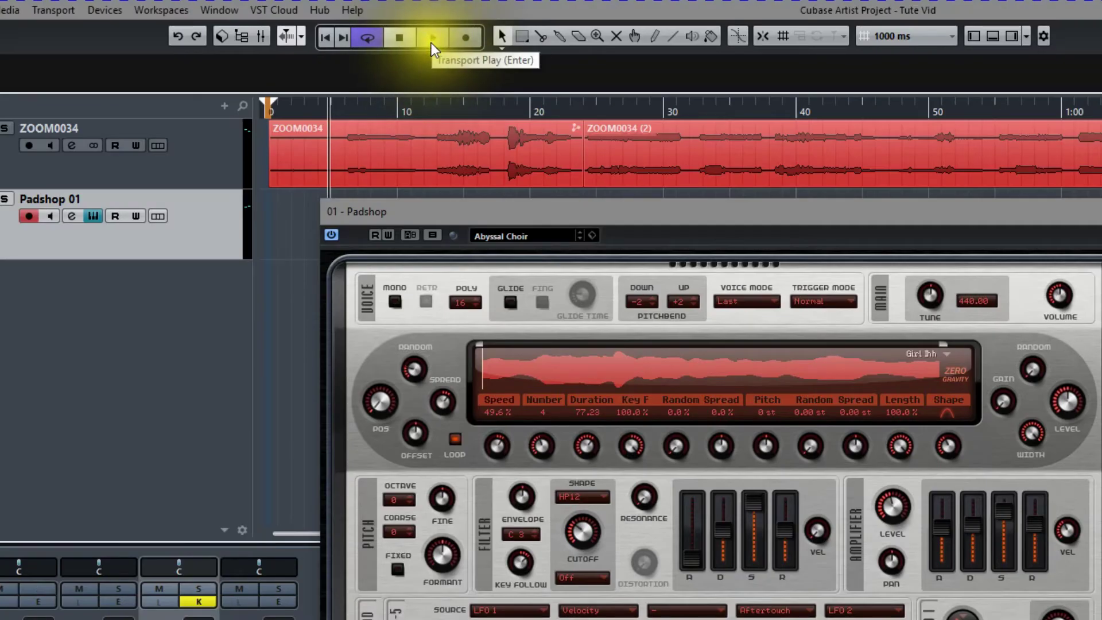
pyautogui.click(434, 38)
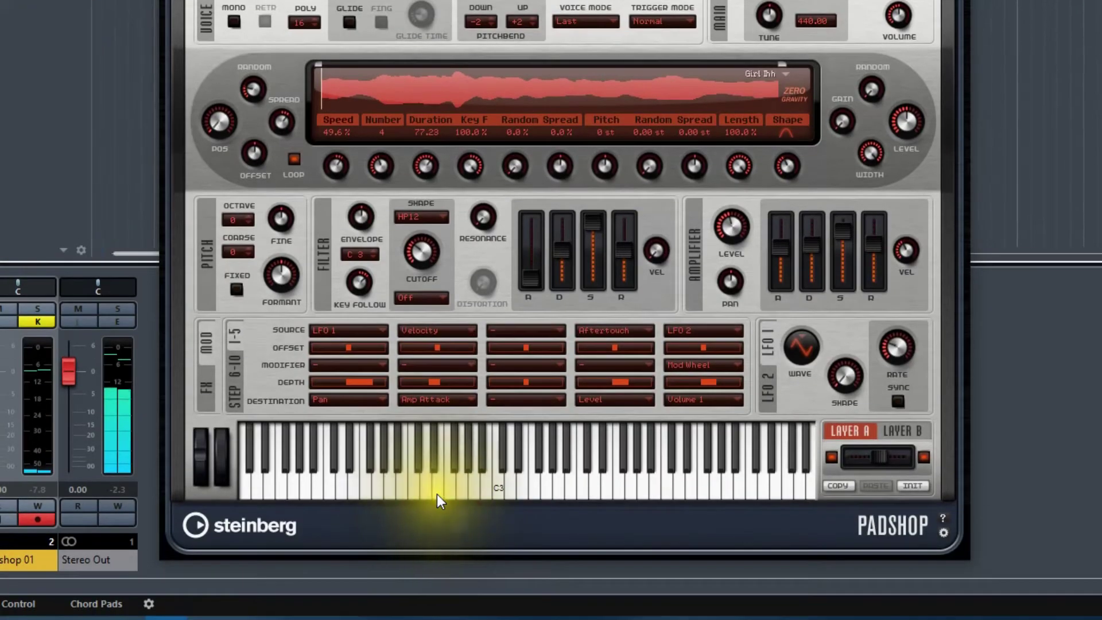
pyautogui.click(436, 501)
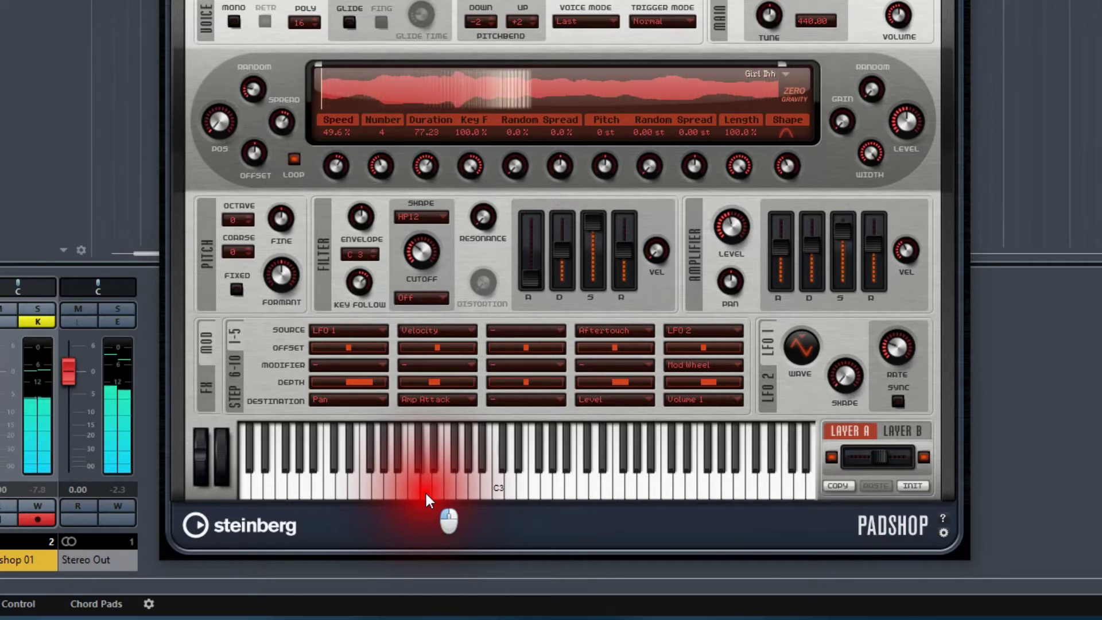
pyautogui.moveTo(425, 491); pyautogui.dragTo(424, 491)
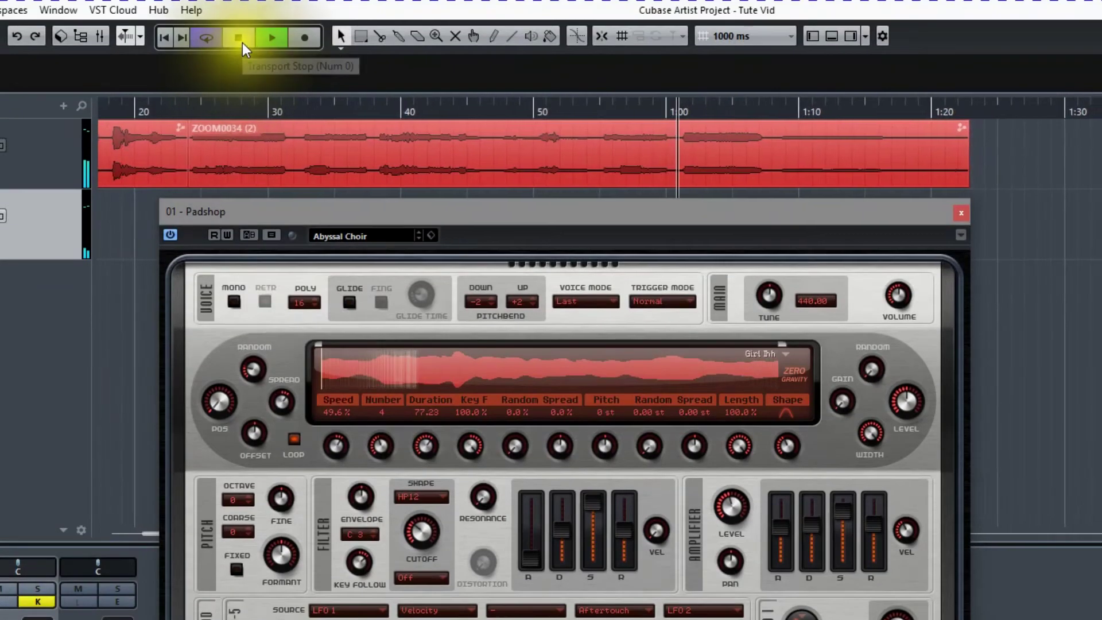
pyautogui.click(243, 42)
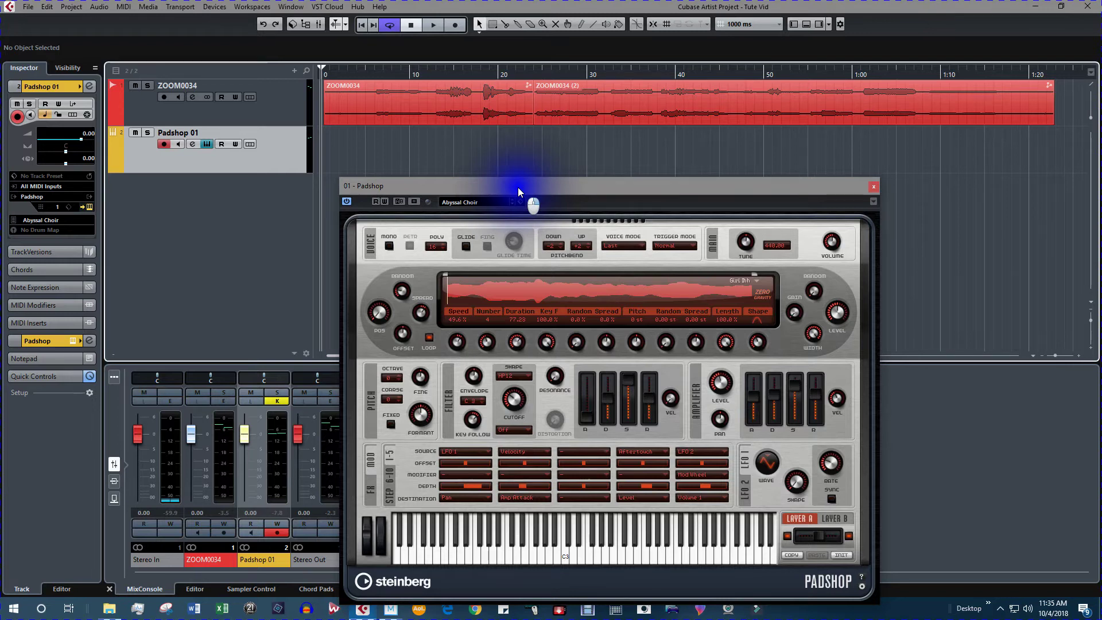
# Set the locator range over the whole ZOOM0034 recording and create a MIDI part of that length on Padshop 01
pyautogui.moveTo(332, 74); pyautogui.dragTo(1057, 221)
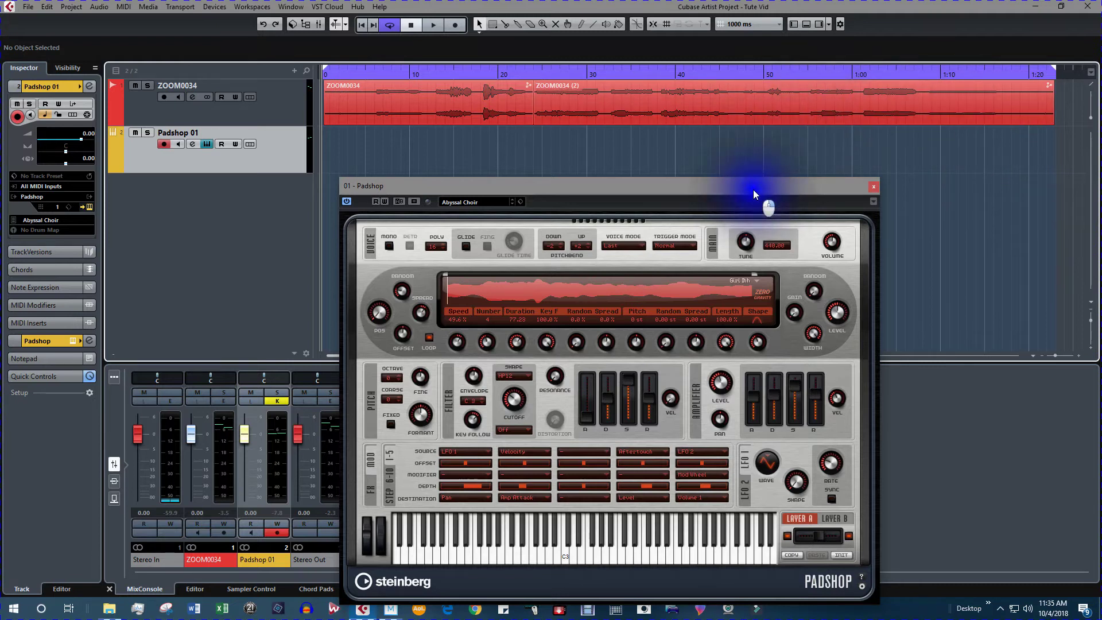
pyautogui.doubleClick(606, 151)
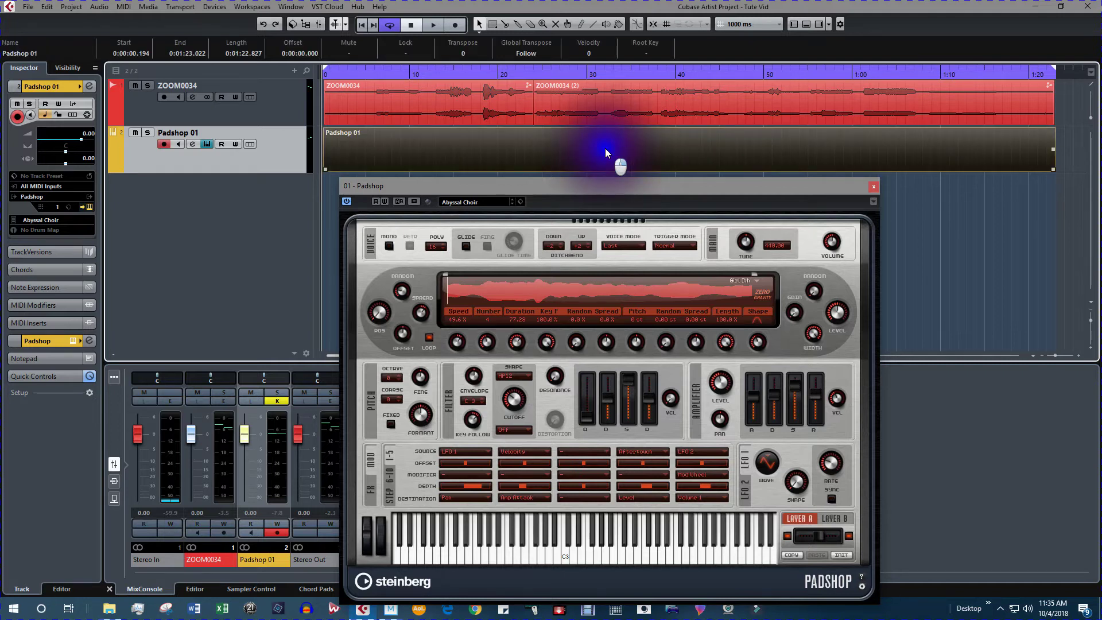
# Open the Padshop 01 part for note editing, choose the Draw tool and audition C2 and D2
pyautogui.doubleClick(538, 151)
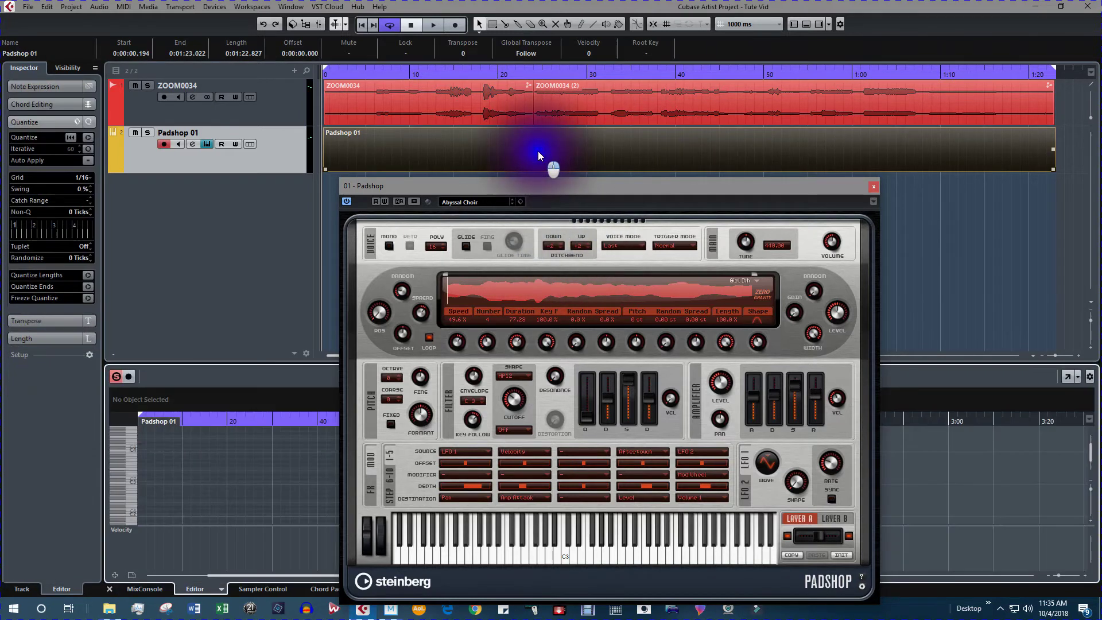
pyautogui.moveTo(629, 188); pyautogui.dragTo(588, 574)
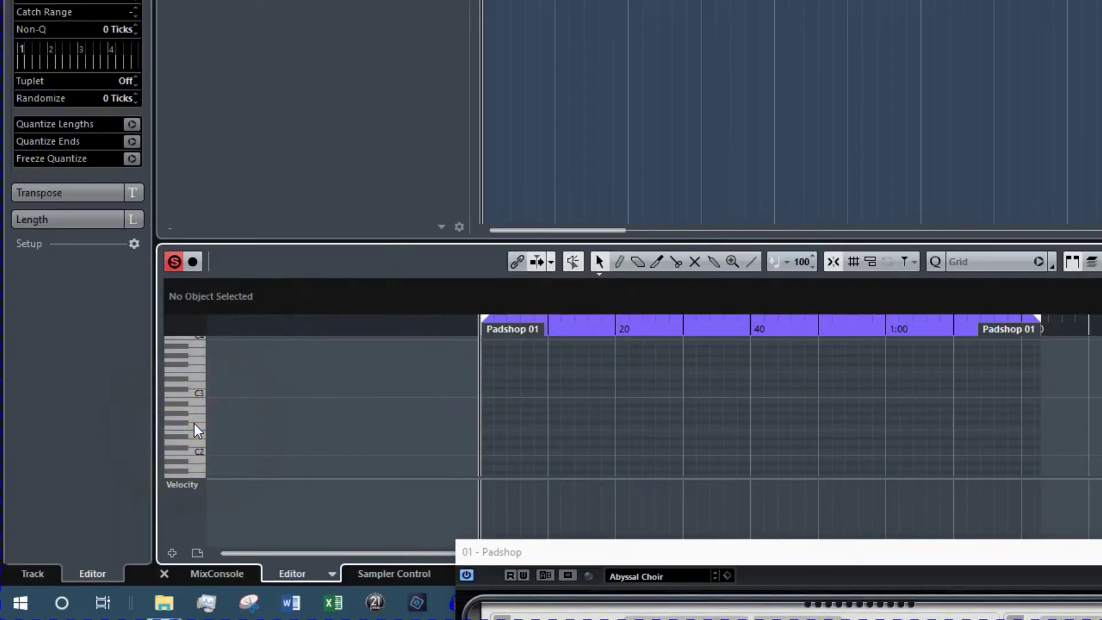
pyautogui.click(622, 258)
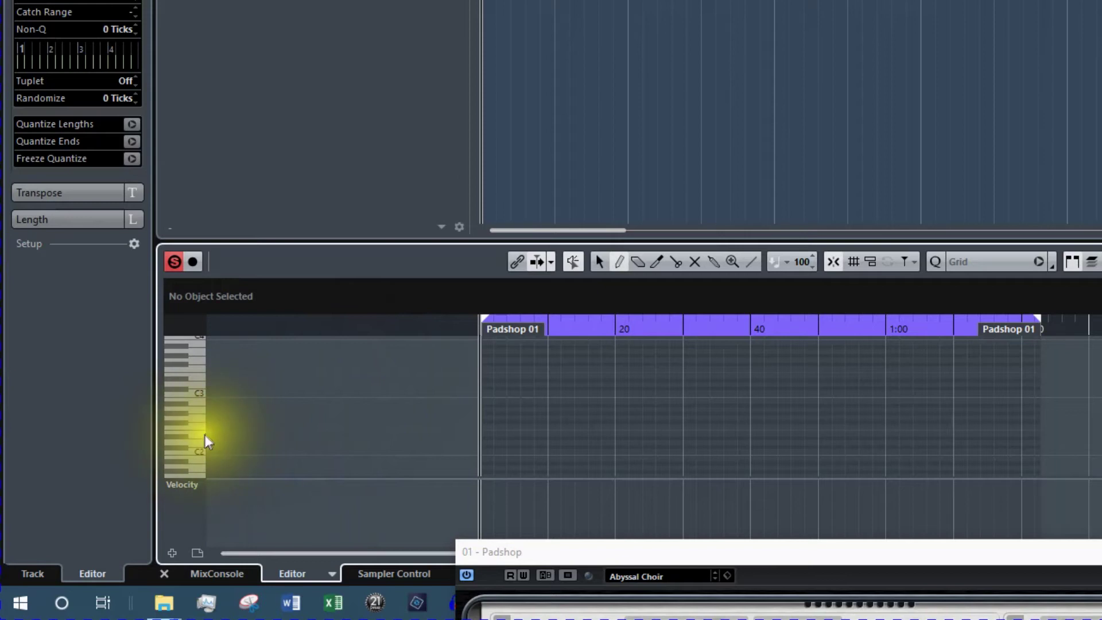
pyautogui.click(199, 448)
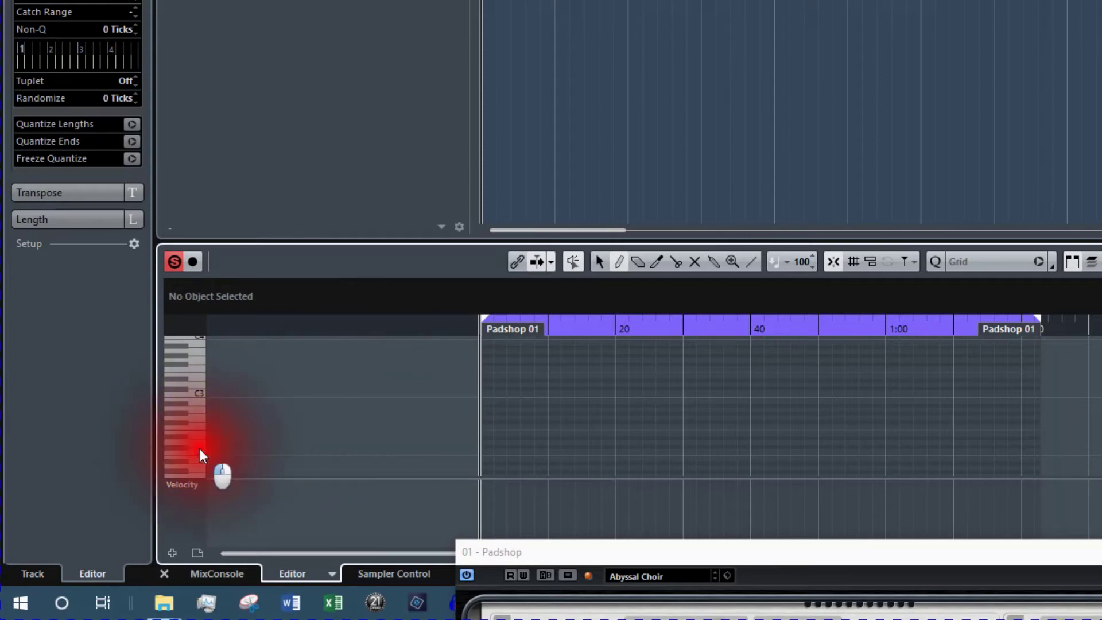
pyautogui.click(199, 439)
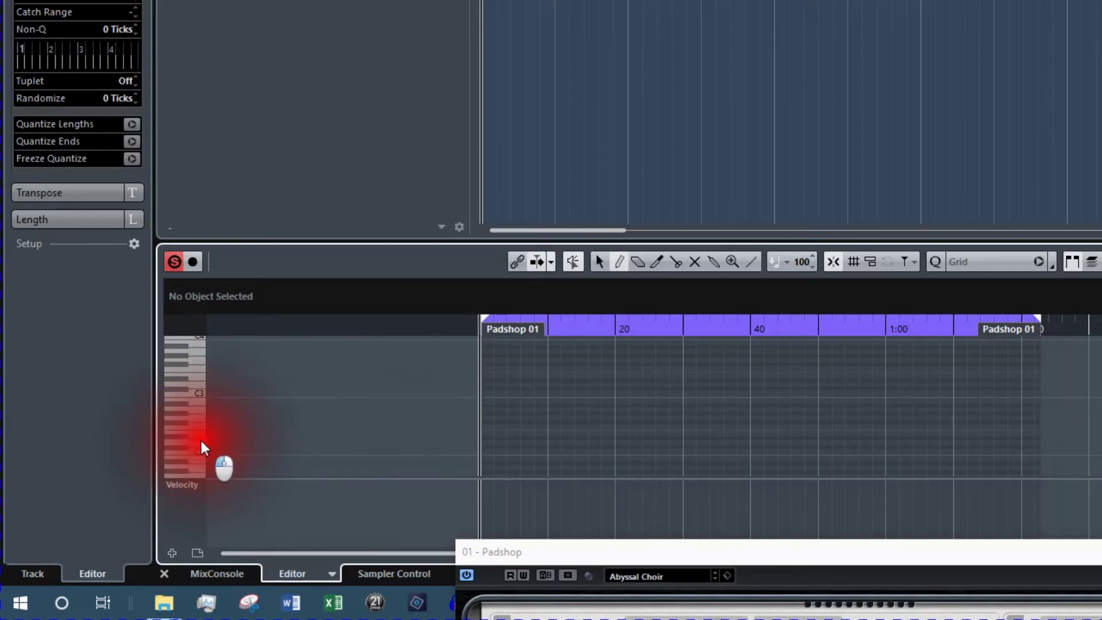
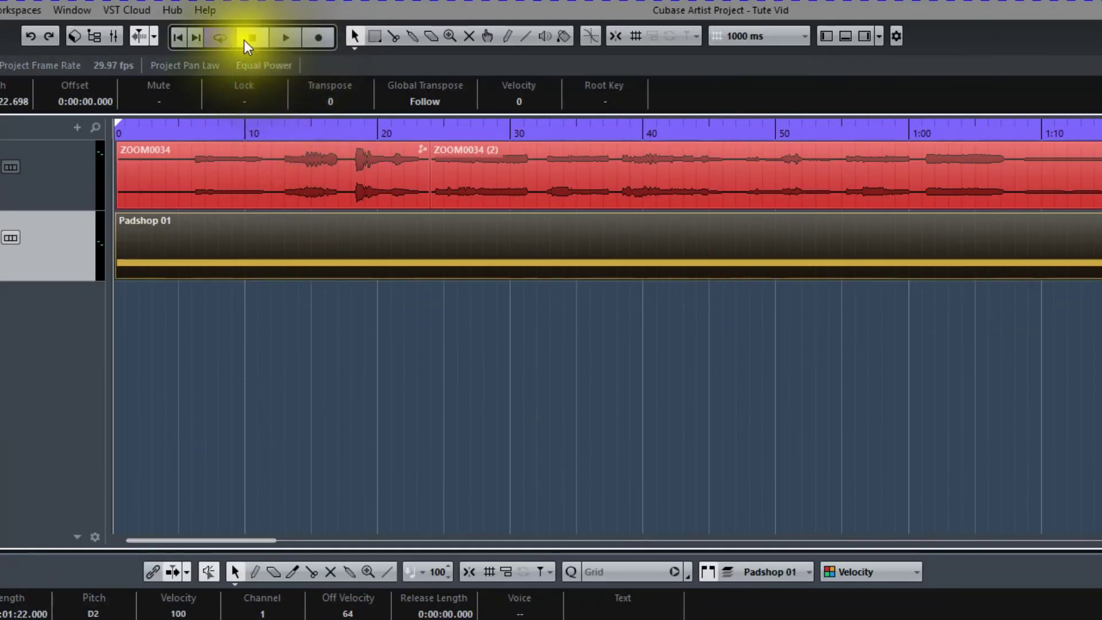
# Enable cycle playback and listen to the ZOOM0034 recording together with the long D2 pad note
pyautogui.click(220, 38)
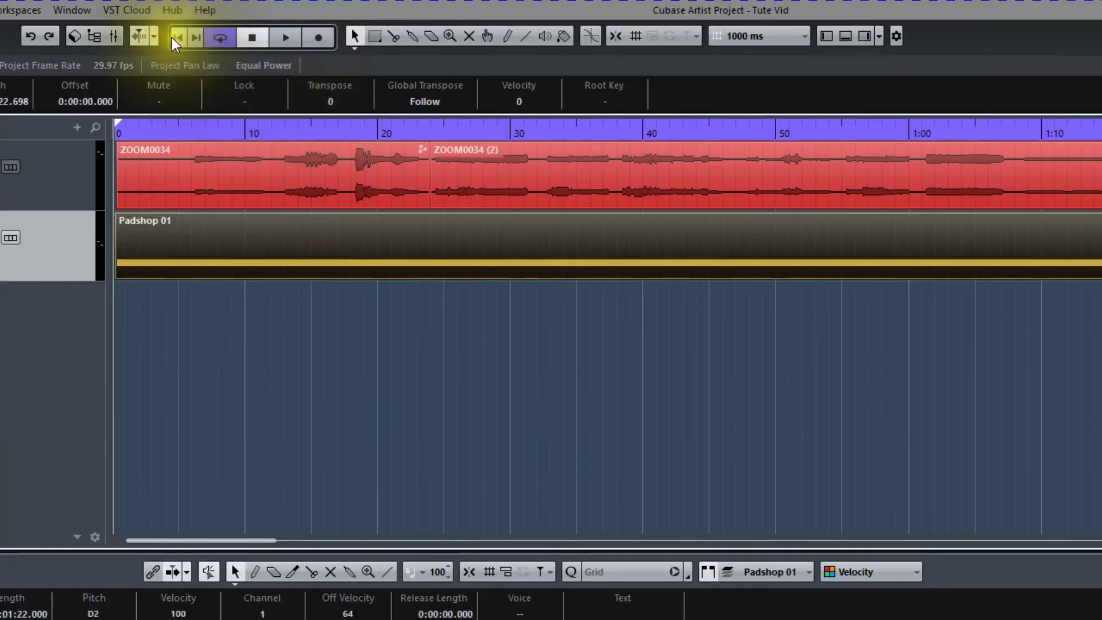
pyautogui.click(285, 37)
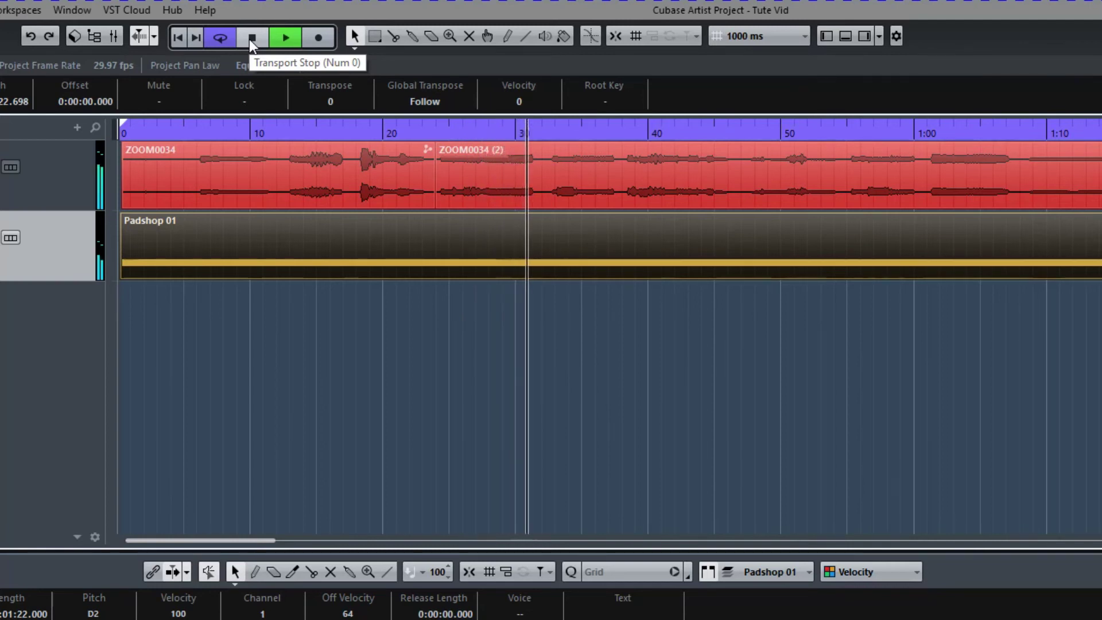
pyautogui.click(250, 42)
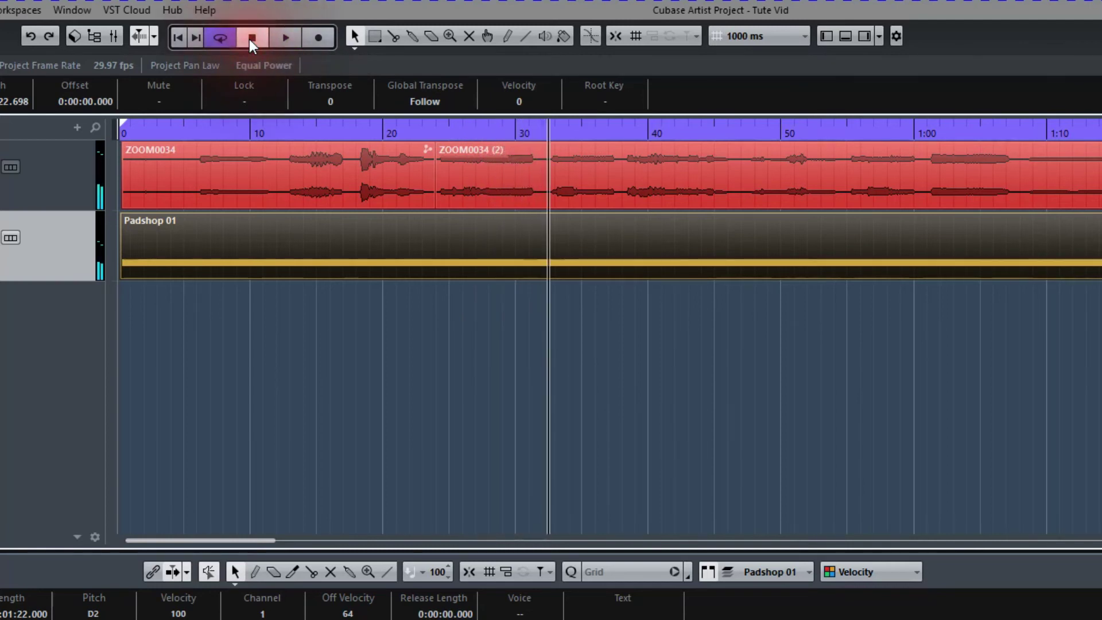
pyautogui.click(546, 349)
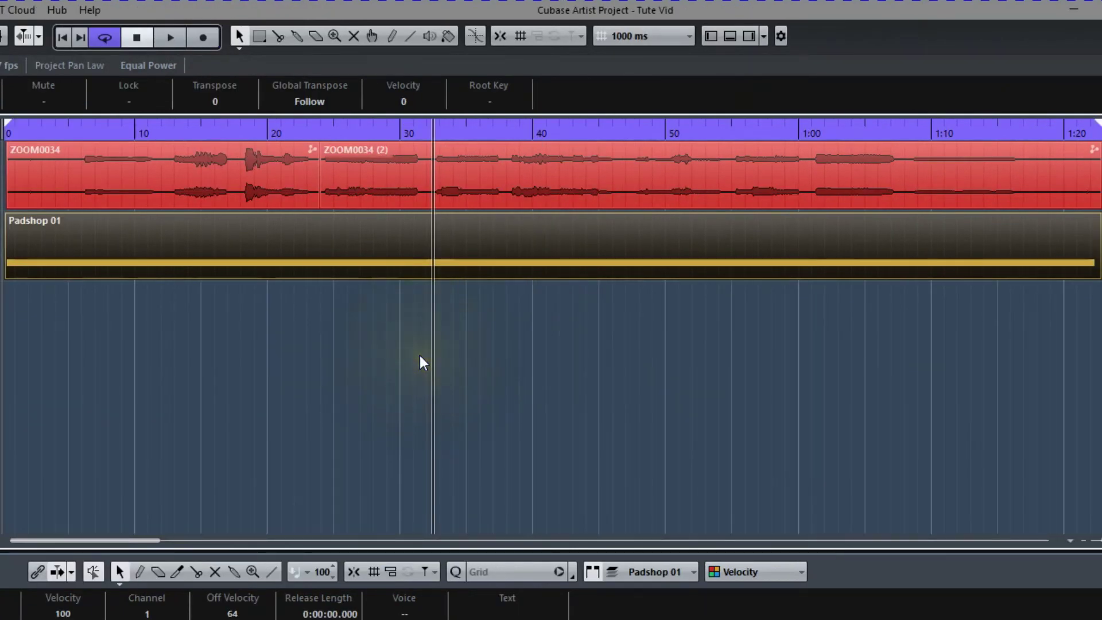
pyautogui.click(401, 258)
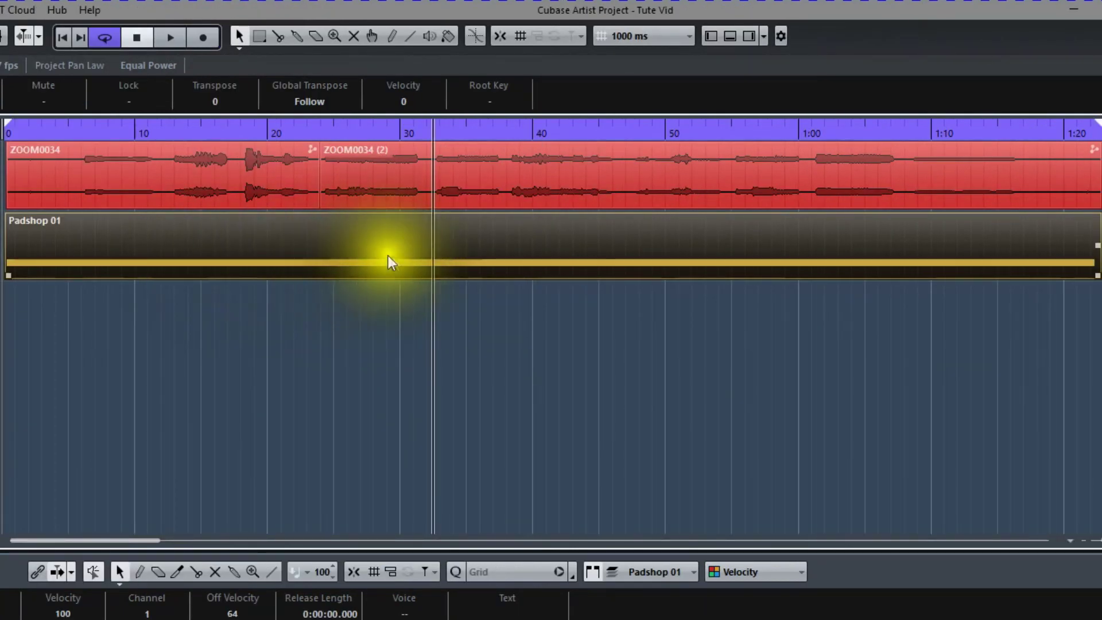
pyautogui.click(268, 241)
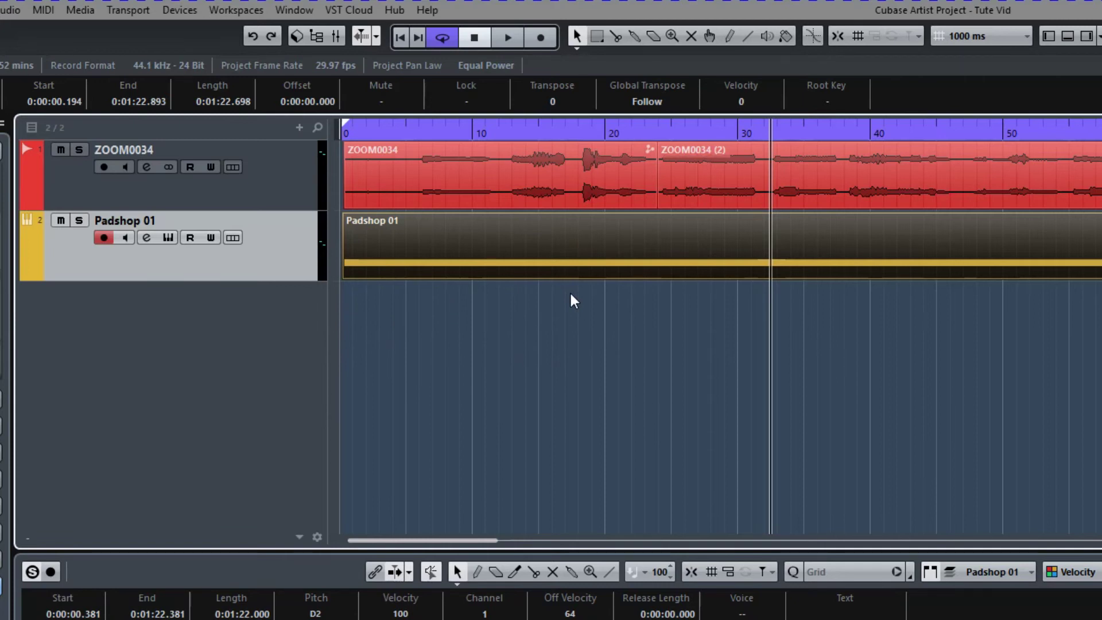
pyautogui.click(553, 198)
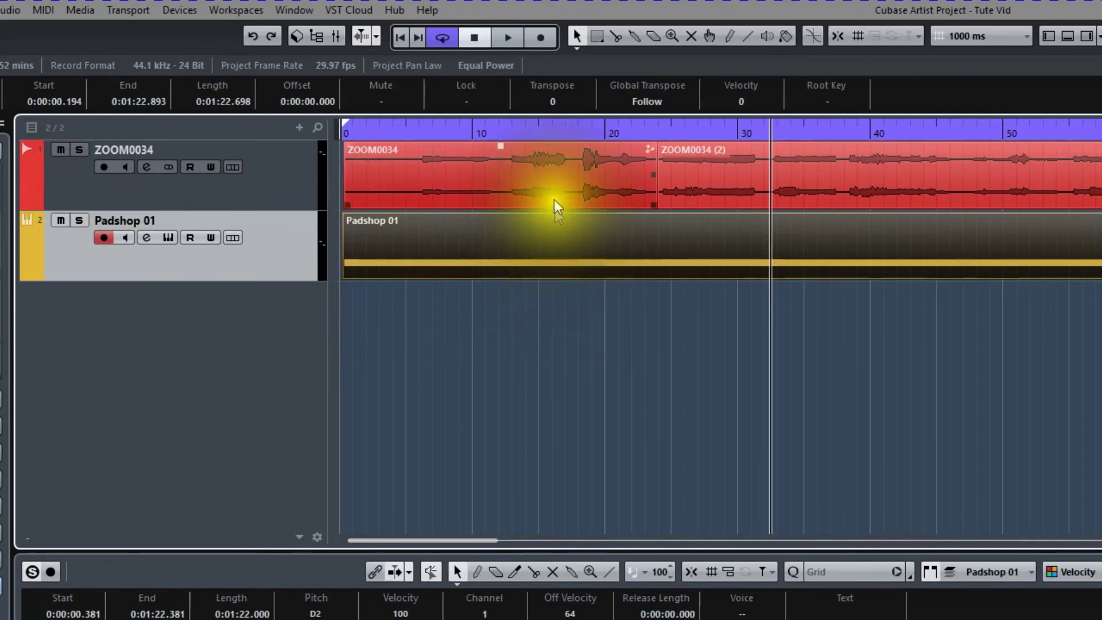
# Render the Padshop 01 MIDI part in place to a new audio track using the current render settings
pyautogui.click(105, 311)
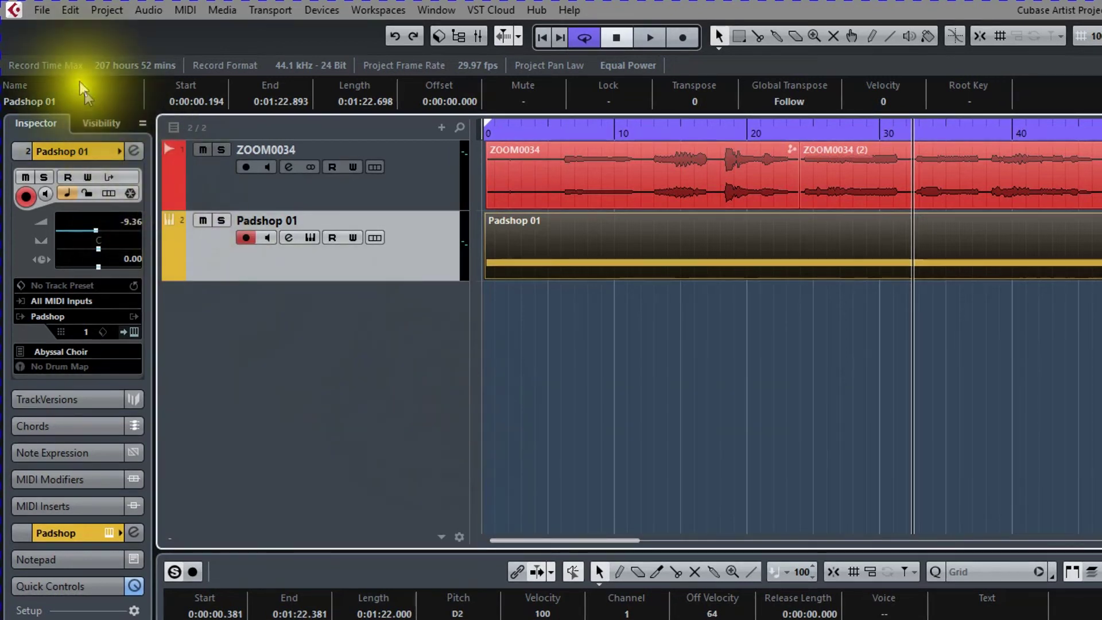
pyautogui.click(71, 10)
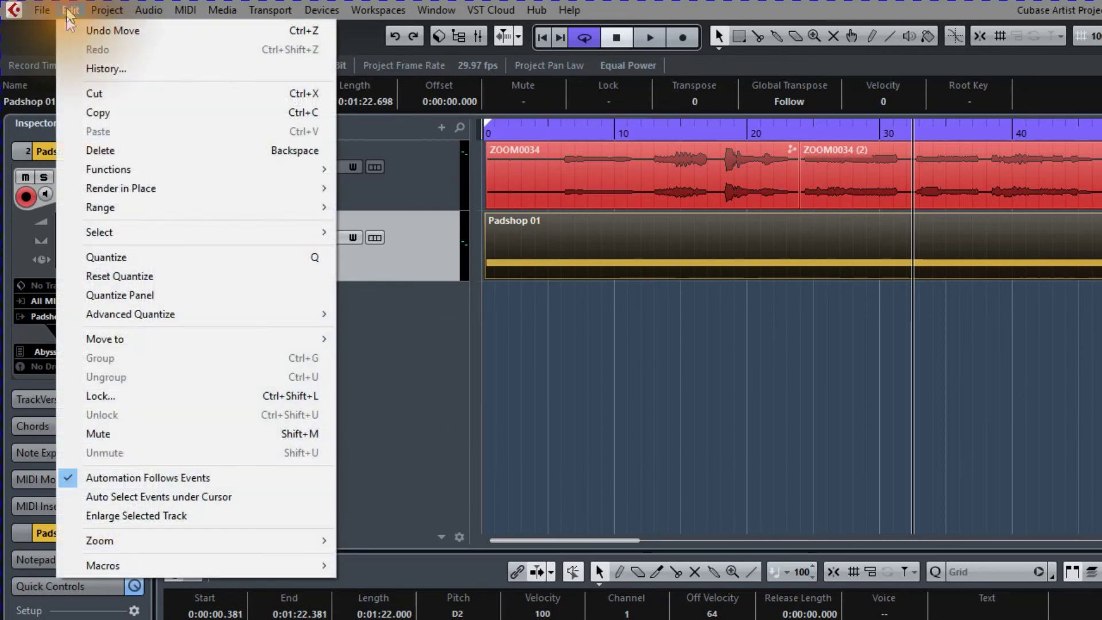
pyautogui.moveTo(195, 189)
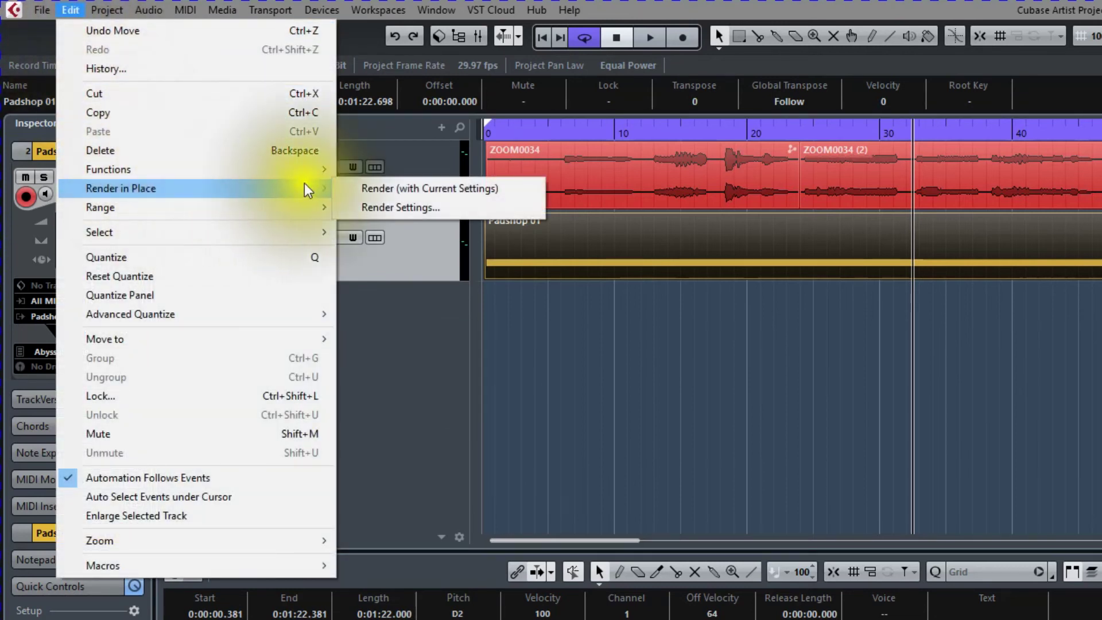
pyautogui.click(465, 189)
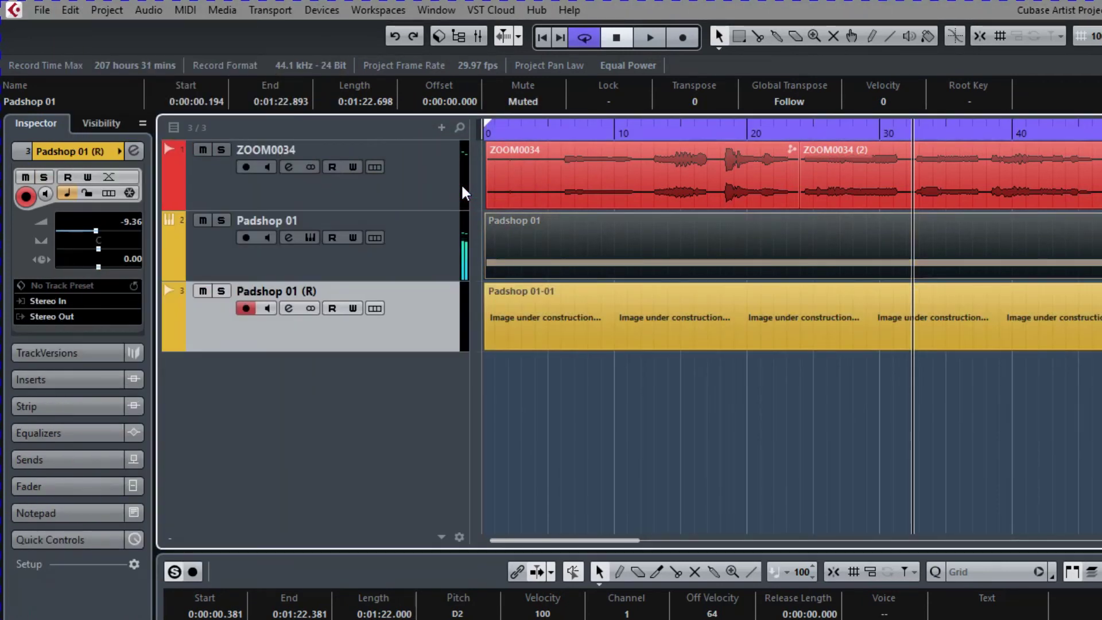
# Mute the original Padshop 01 track and give the rendered audio event a fade-in of about 4.5 s and a fade-out of about 3 s
pyautogui.click(526, 227)
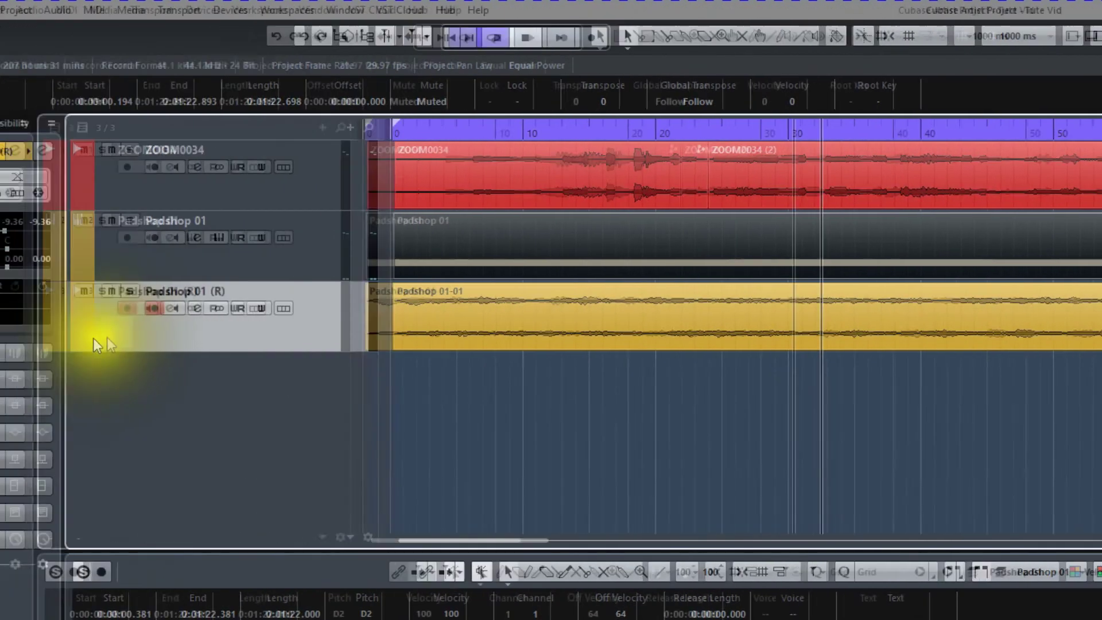
pyautogui.click(193, 220)
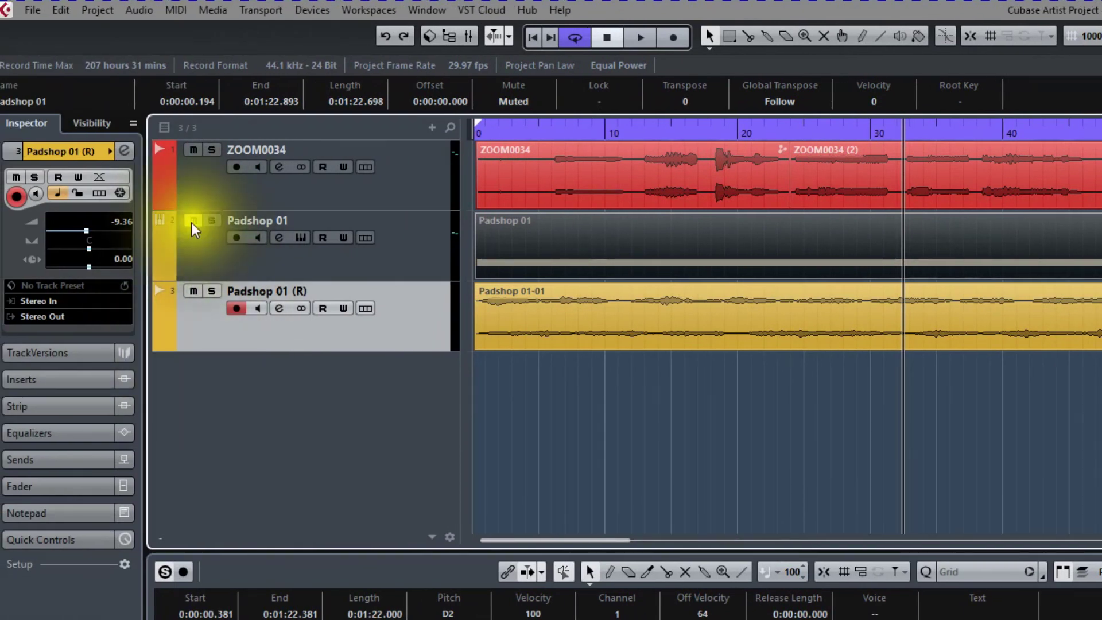
pyautogui.moveTo(480, 285); pyautogui.dragTo(537, 287)
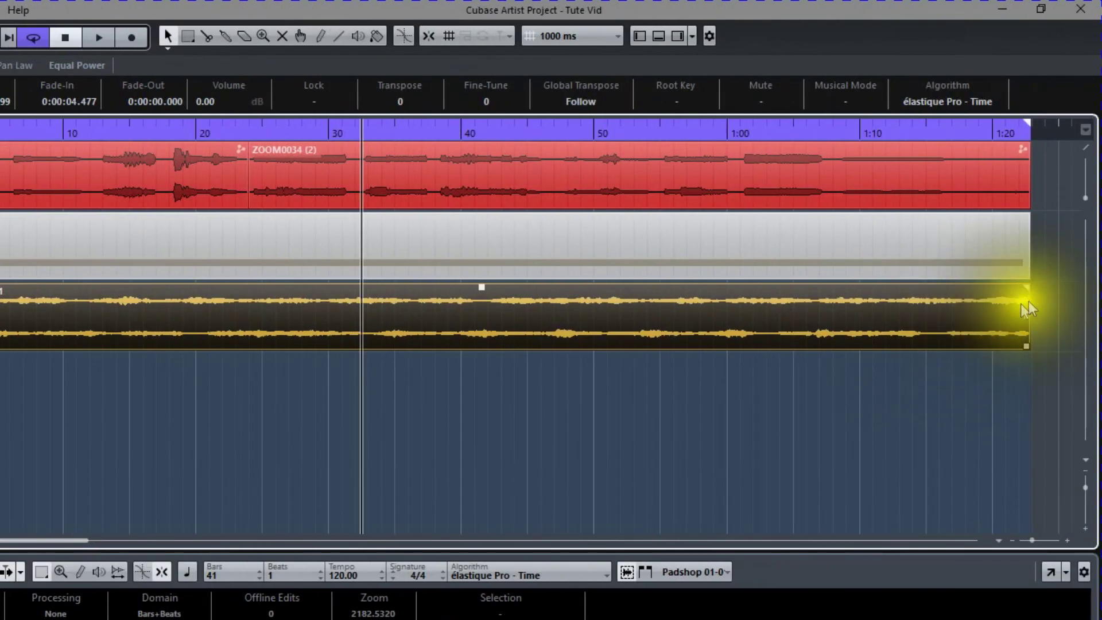
pyautogui.moveTo(1027, 285); pyautogui.dragTo(987, 287)
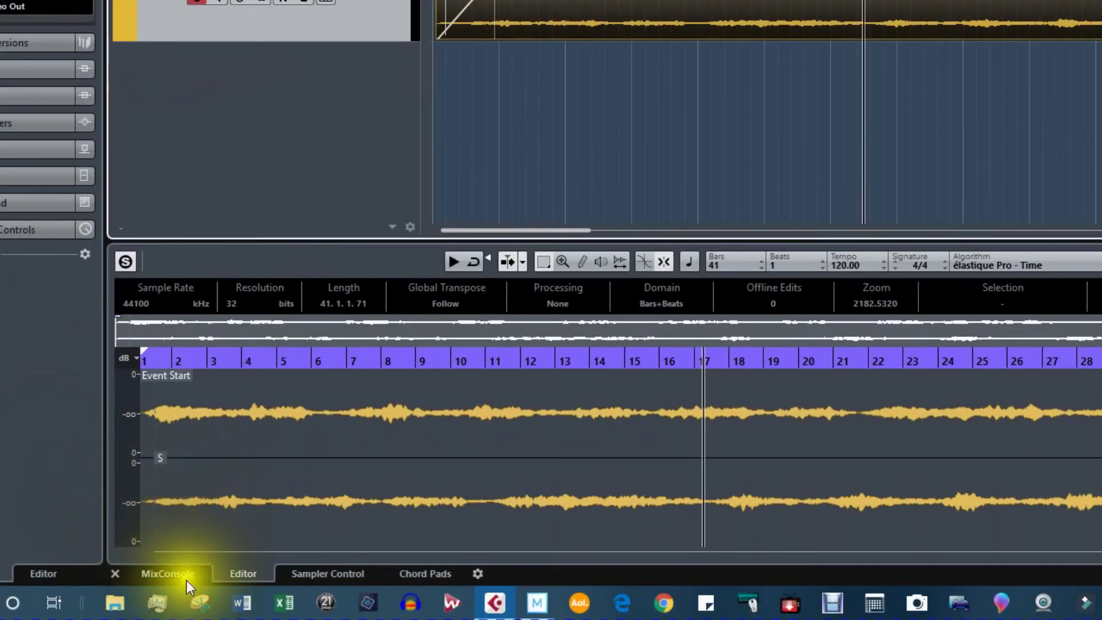
# Play the project from the start with the MixConsole shown and lower the Padshop 01 (R) channel level to -14.4 dB
pyautogui.click(185, 574)
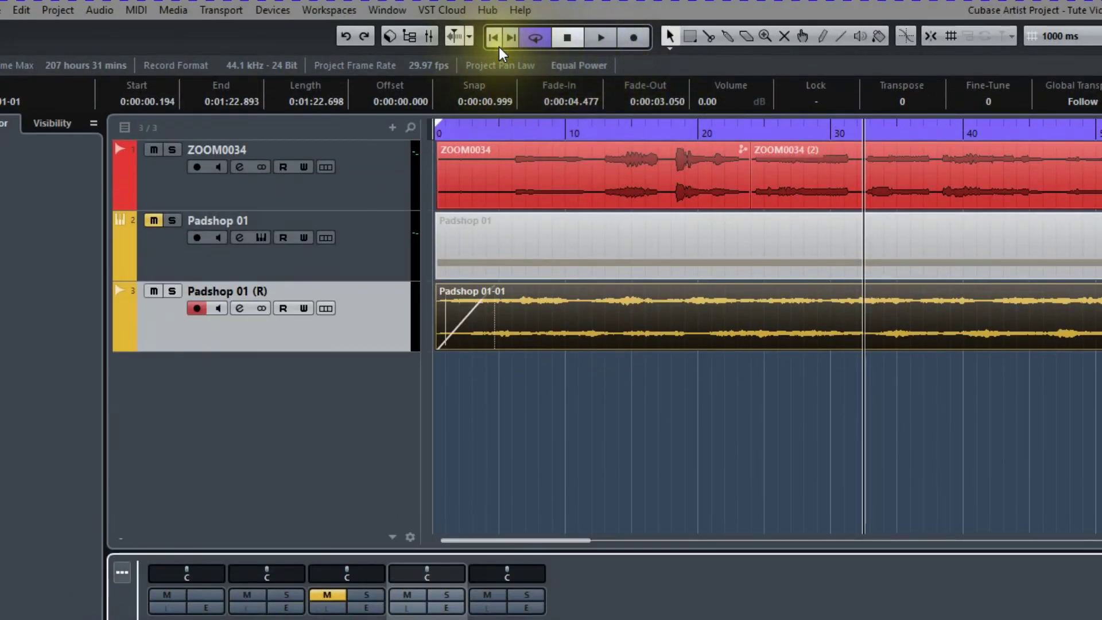
pyautogui.click(494, 38)
pyautogui.click(599, 37)
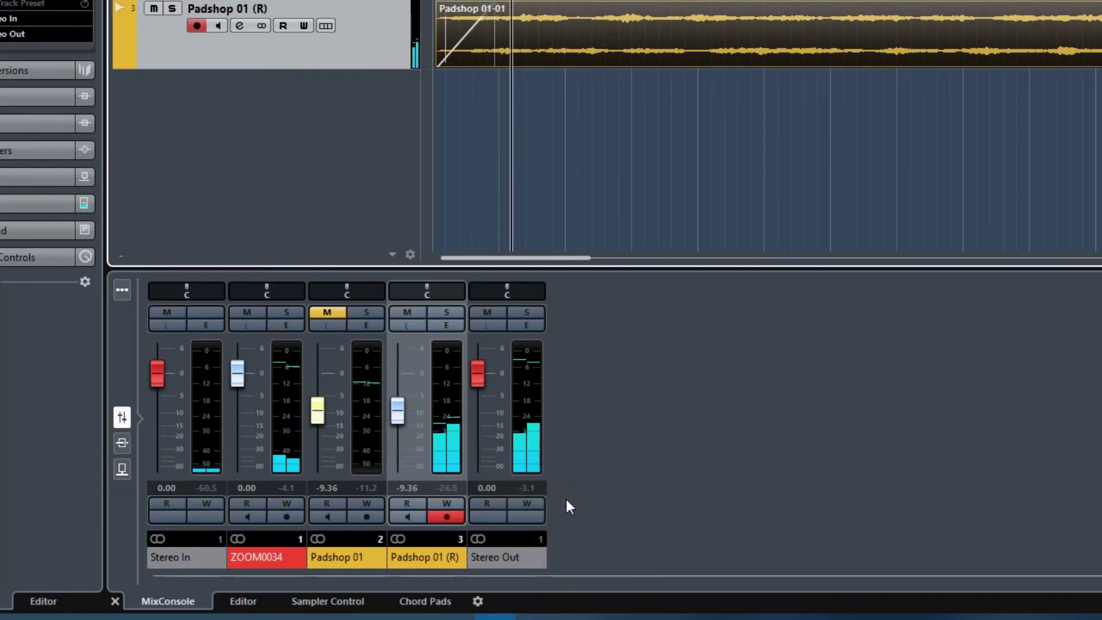
pyautogui.click(560, 504)
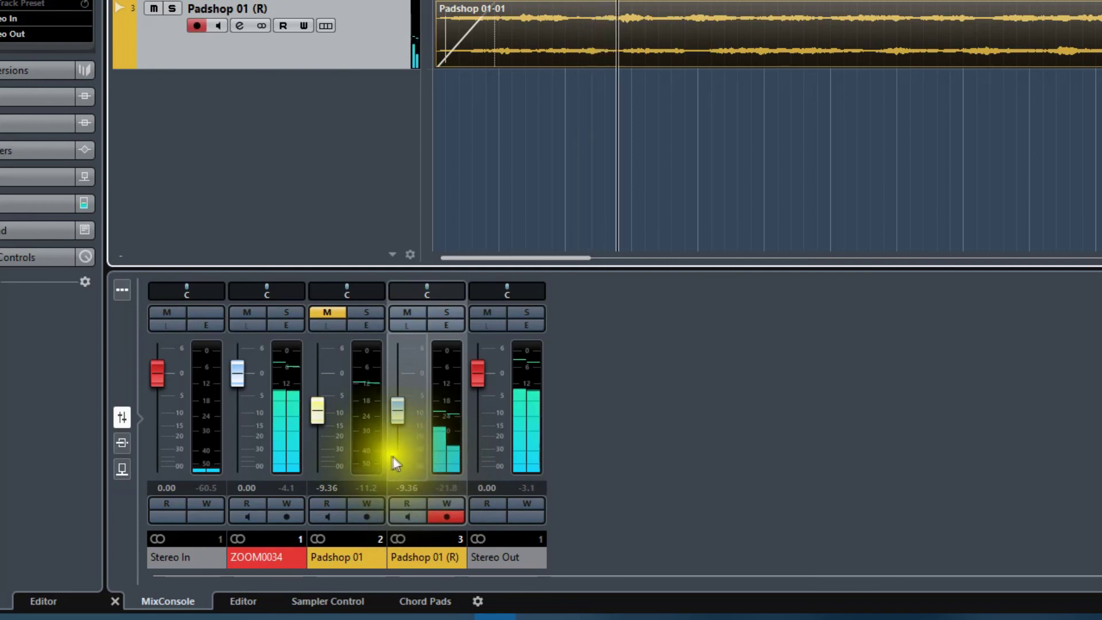
pyautogui.click(316, 407)
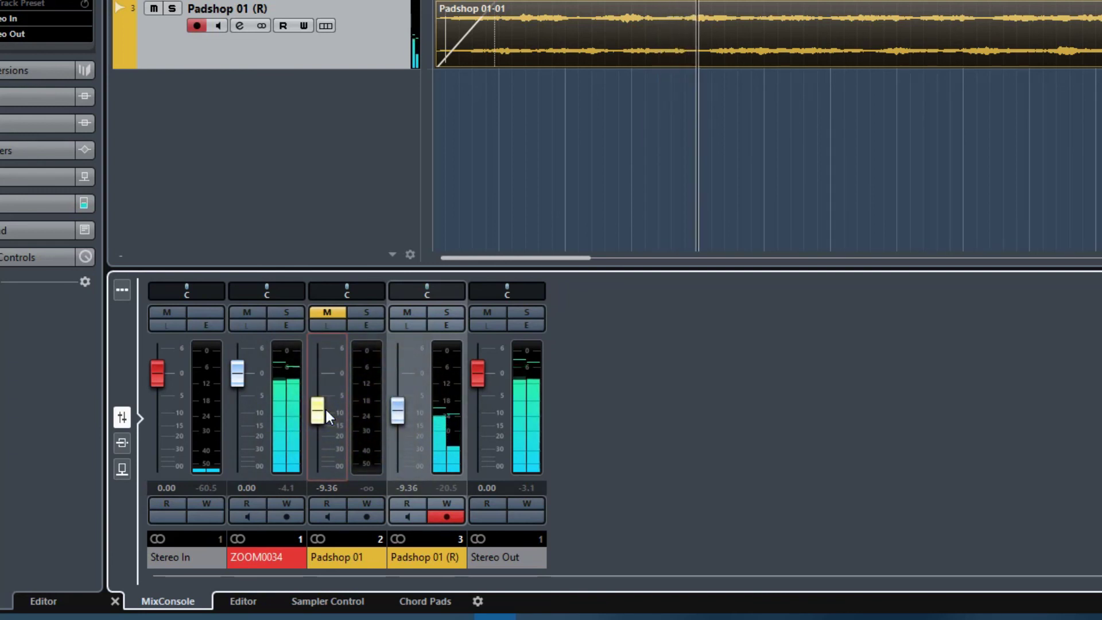
pyautogui.click(398, 411)
pyautogui.moveTo(397, 411)
pyautogui.mouseDown()
pyautogui.moveTo(397, 461)
pyautogui.moveTo(398, 408)
pyautogui.moveTo(397, 422)
pyautogui.mouseUp()
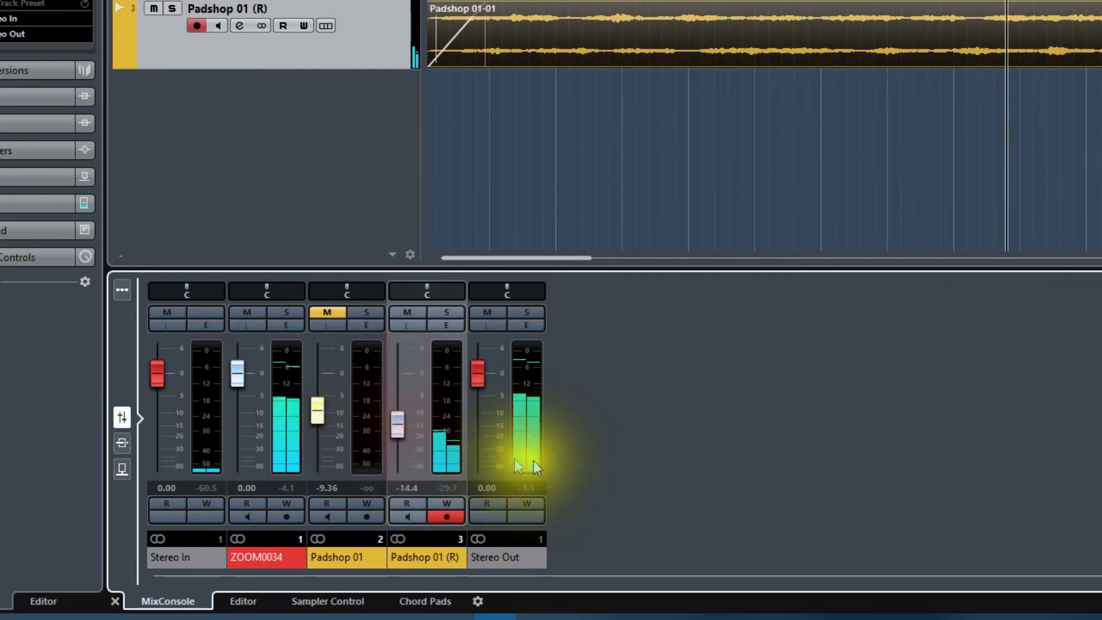